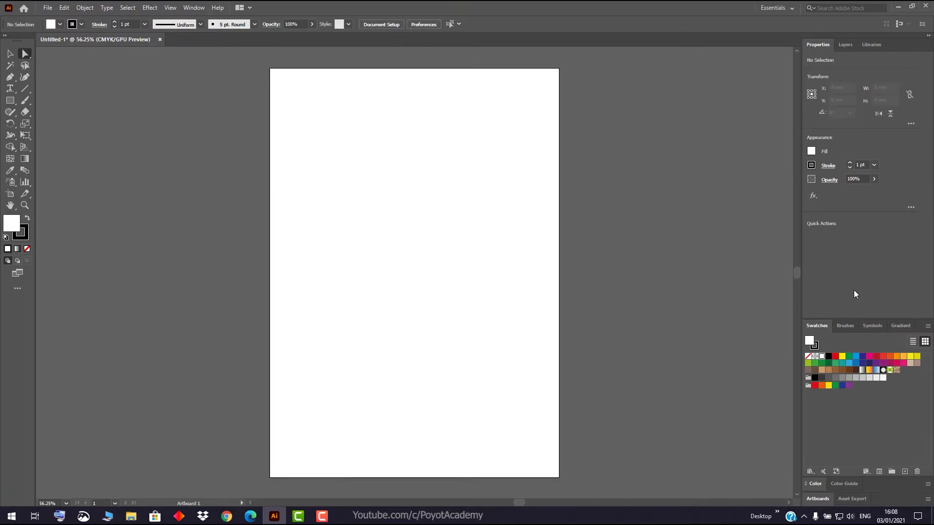
Draw a white rectangle with a black outline, about 184 by 267 mm, inside the artboard's margins and deselect it.
left_click(14, 100)
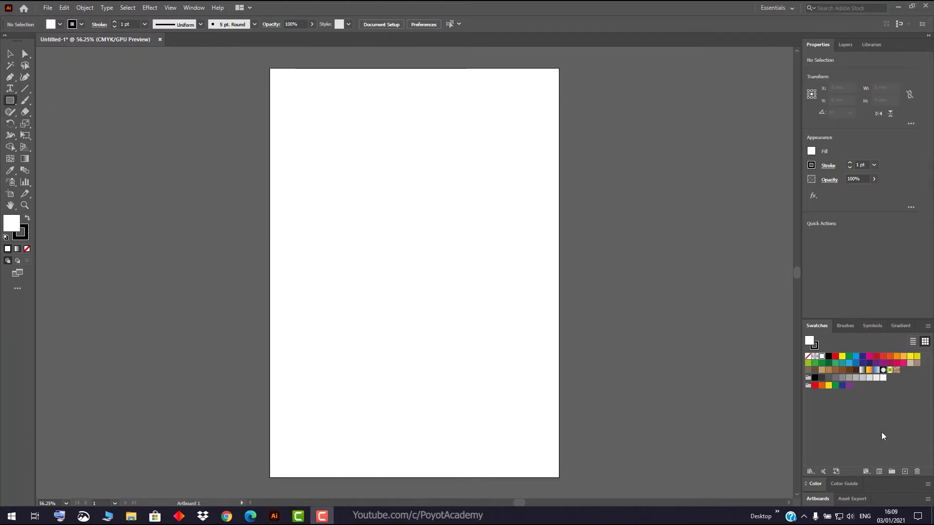
mouse_move(288, 87)
left_mouse_down()
mouse_move(332, 221)
mouse_move(541, 455)
left_mouse_up()
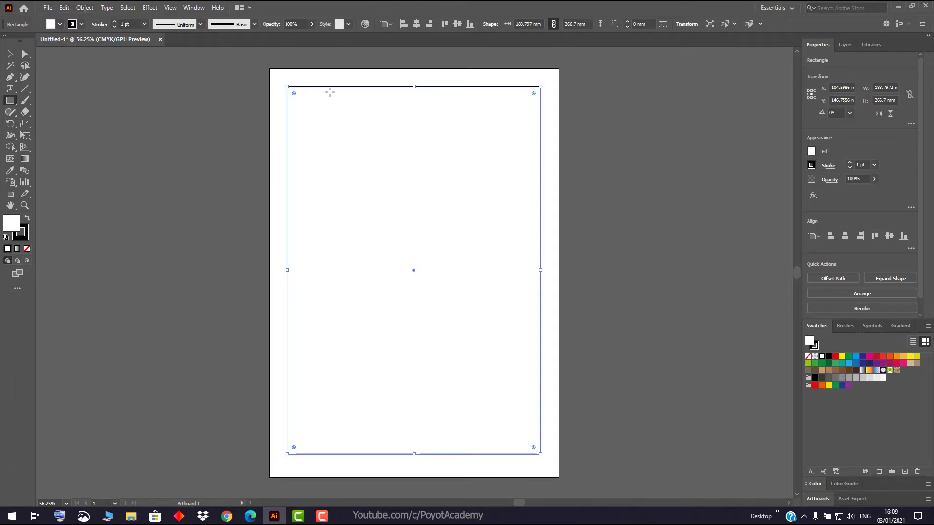
left_click(10, 54)
left_click(299, 80)
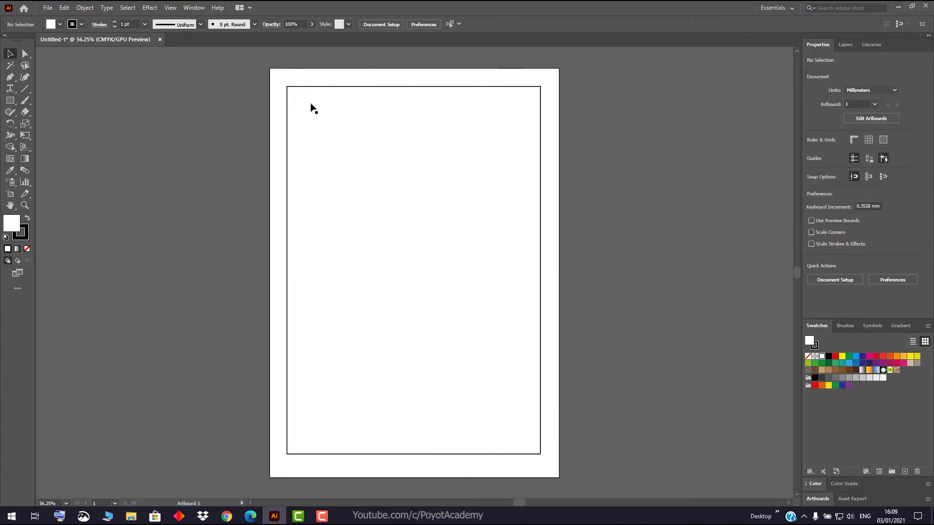
Start a gradient mesh on the rectangle with 4 rows and 4 columns, previewing it on and off.
left_click(343, 87)
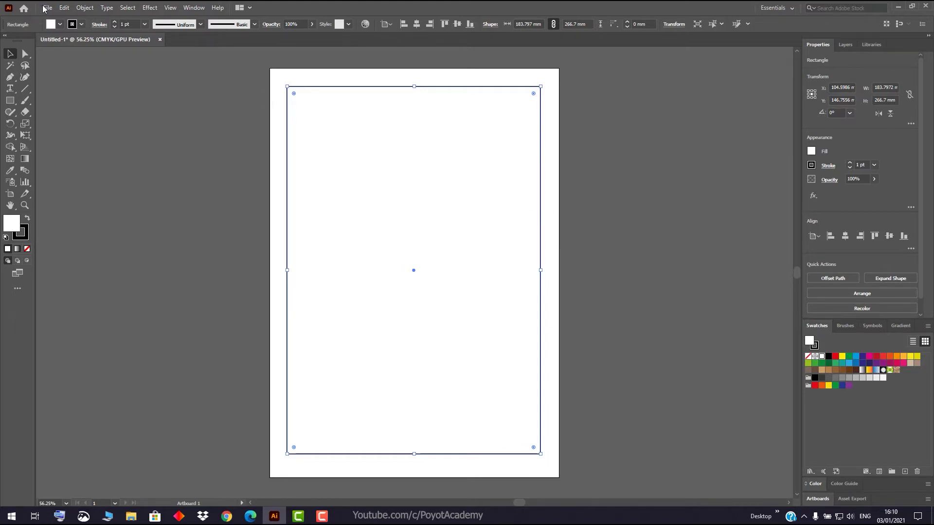
left_click(85, 8)
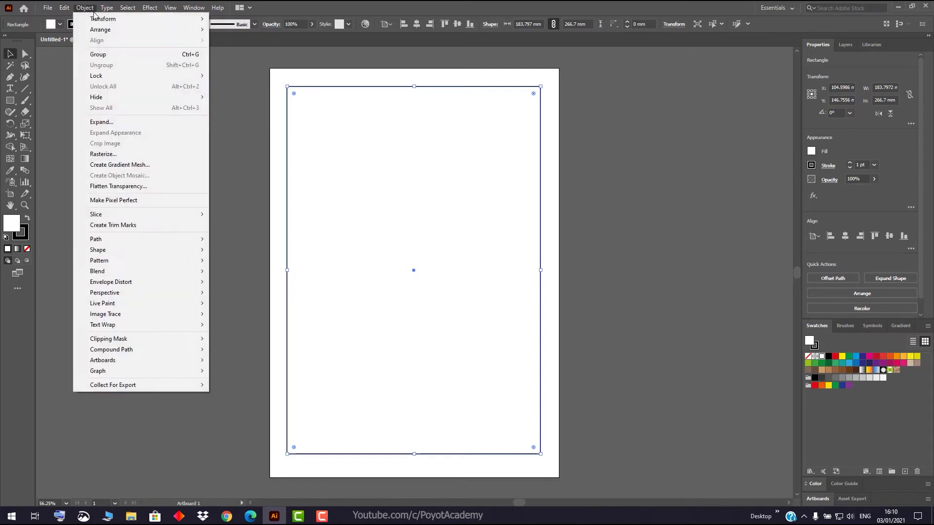
left_click(152, 164)
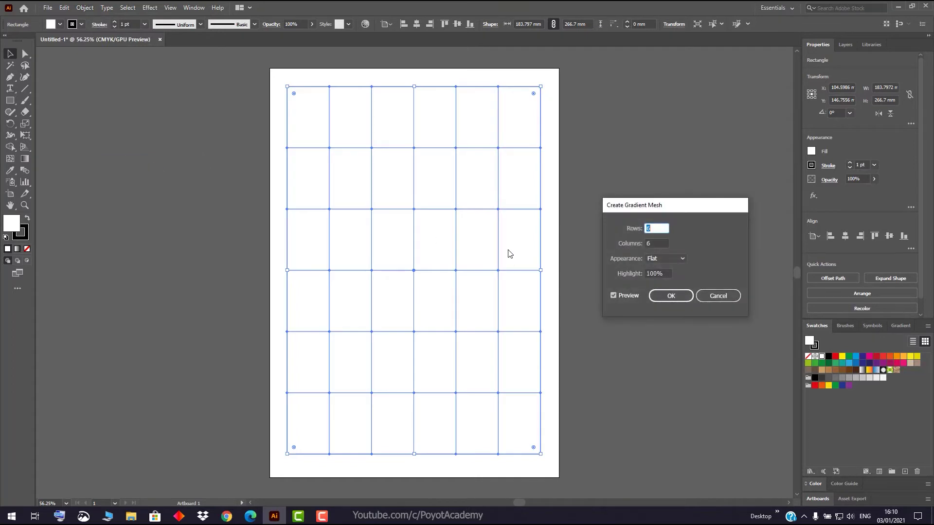
type("4")
left_click(653, 239)
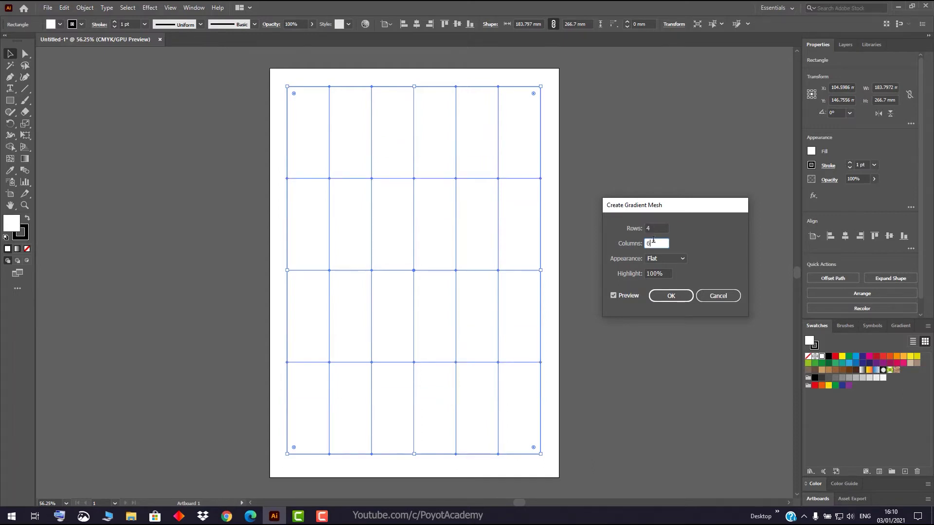
type("4")
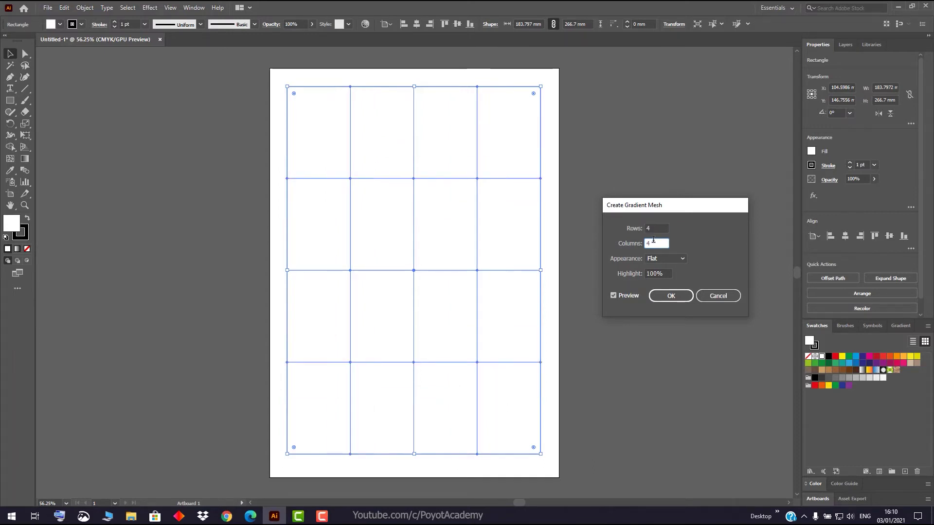
left_click(612, 296)
left_click(613, 296)
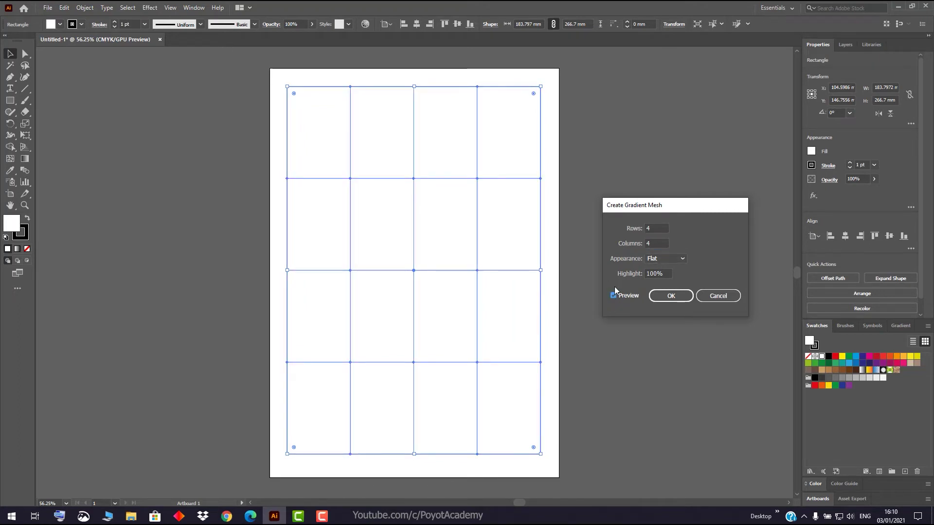
Set the gradient mesh to 6 rows and 6 columns with flat appearance and create it.
double_click(654, 228)
type("6")
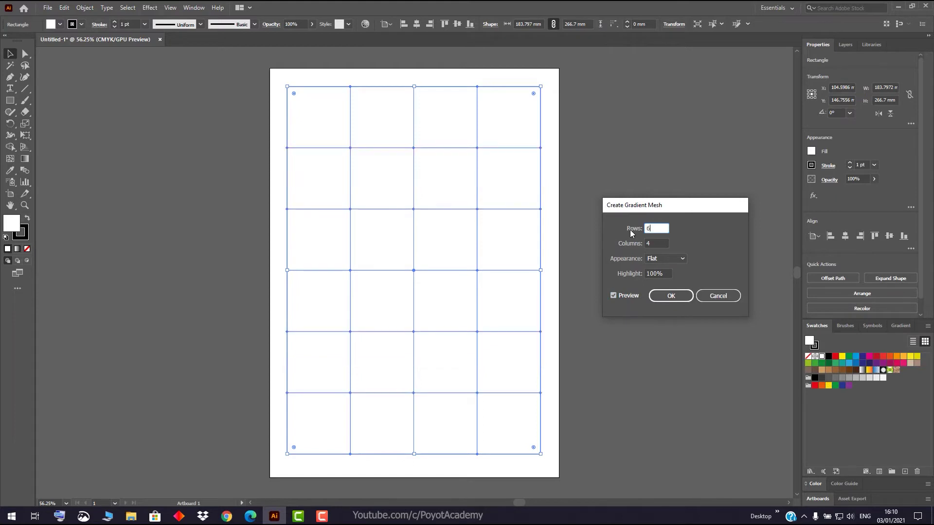
key("Tab")
type("6")
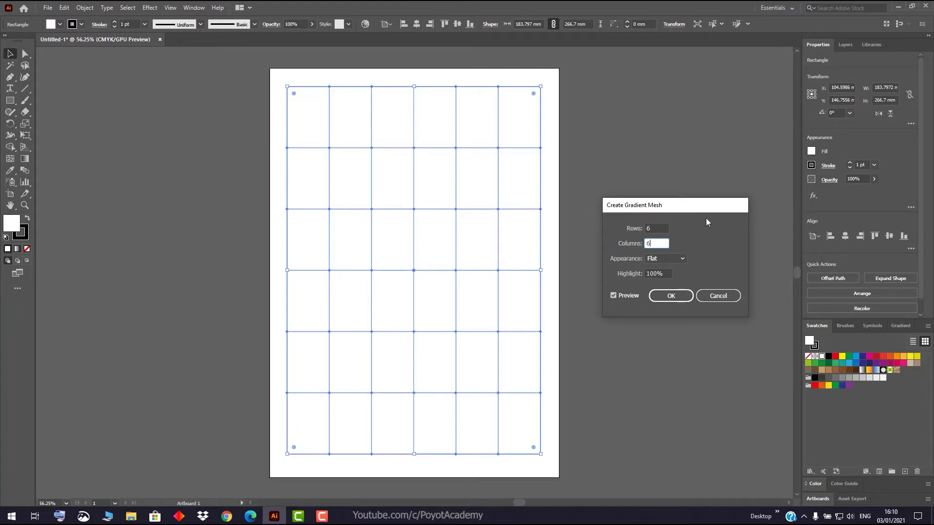
left_click(676, 299)
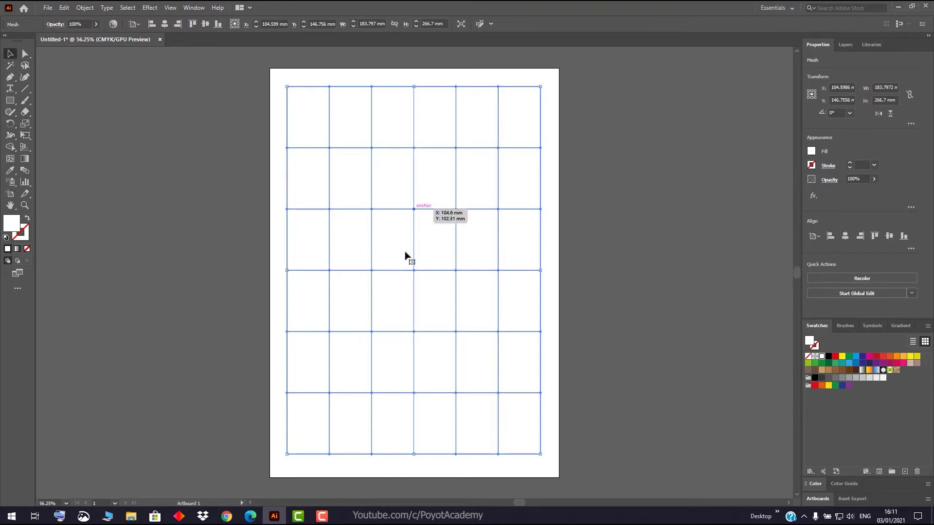
Color the single mesh point where the third horizontal line meets the fifth vertical line pure red (M=100, Y=100).
left_click(23, 57)
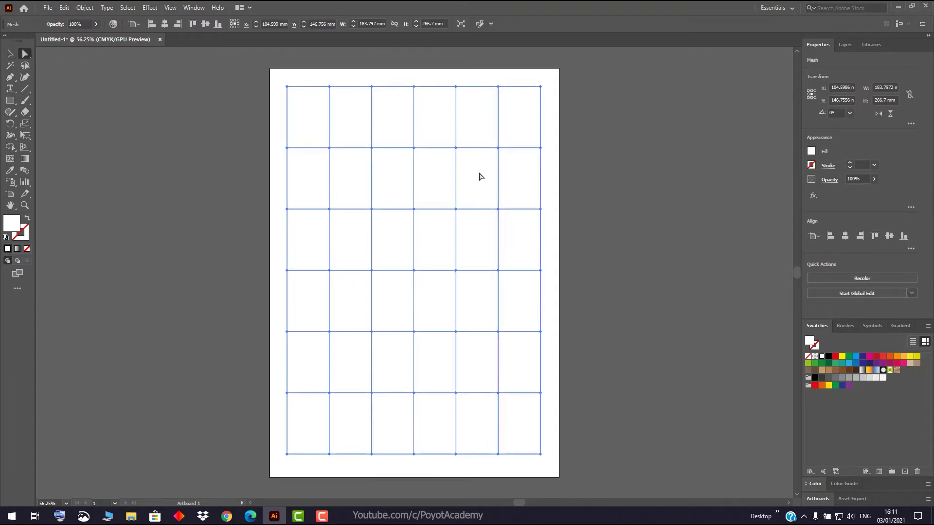
left_click(455, 210)
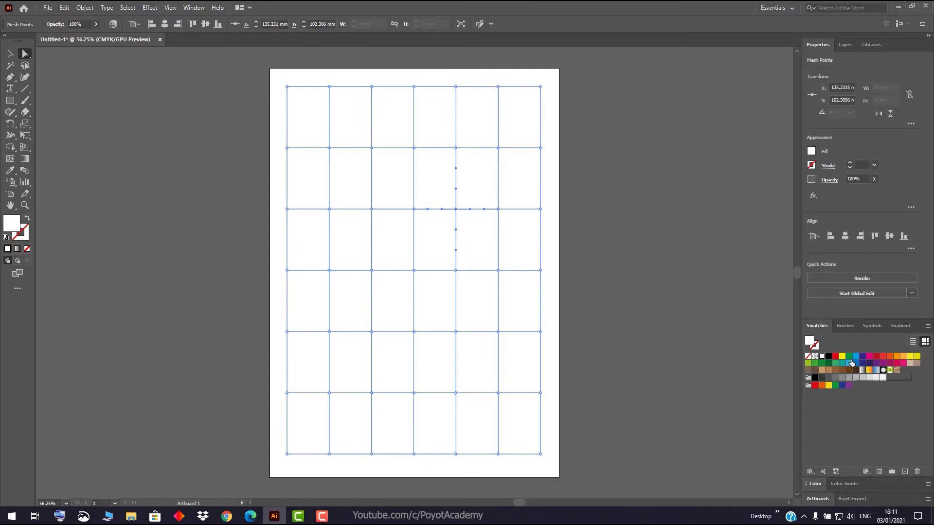
left_click(809, 482)
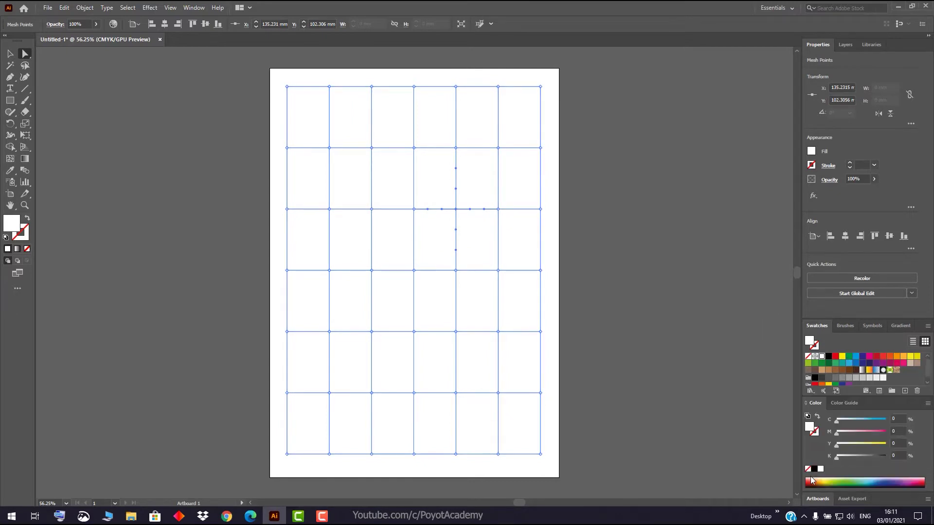
left_click(834, 359)
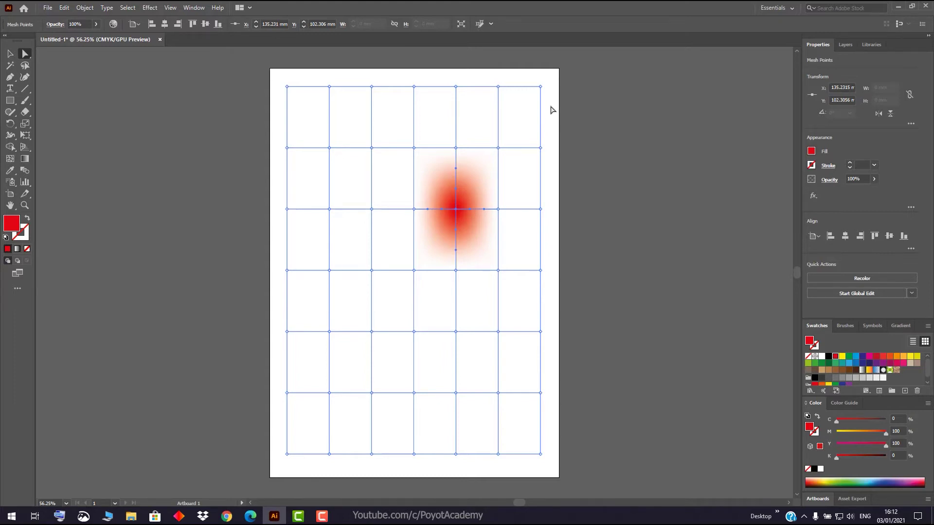
Select all mesh points along the rectangle's top edge, color them green (C=100, Y=100), and deselect.
left_click_drag(551, 106, 295, 82)
left_click_drag(280, 76, 280, 76)
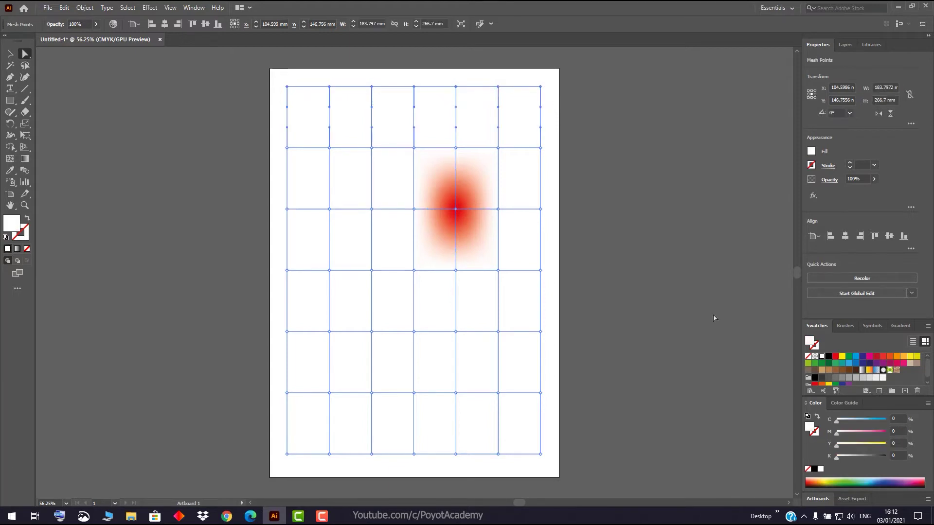
left_click(848, 356)
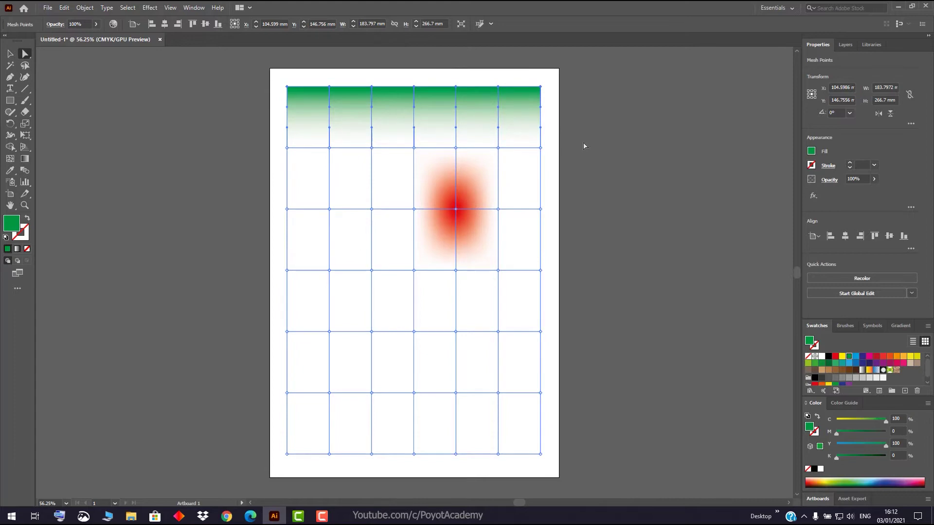
left_click(556, 151)
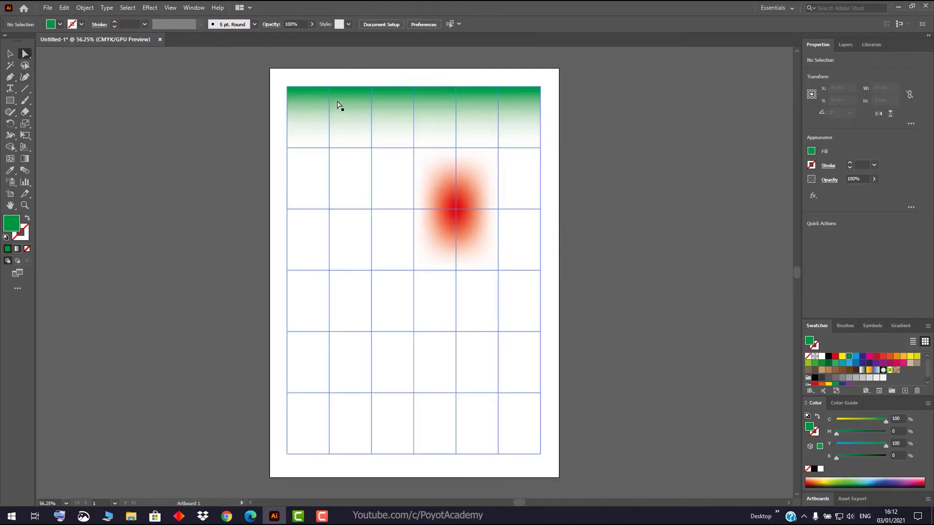
Color the fifth horizontal row of mesh points plus the two rightmost bottom-edge points blue (C=85, M=50).
left_click(8, 55)
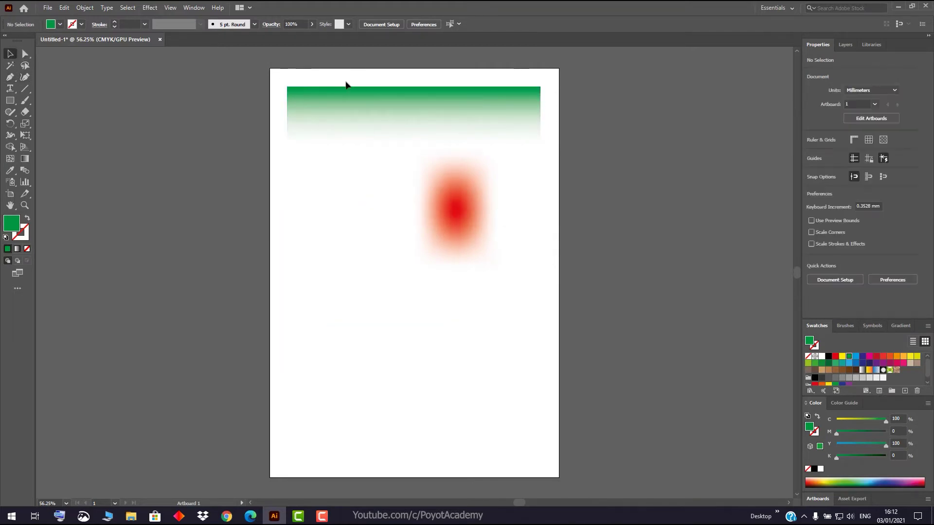
left_click(353, 86)
left_click(26, 54)
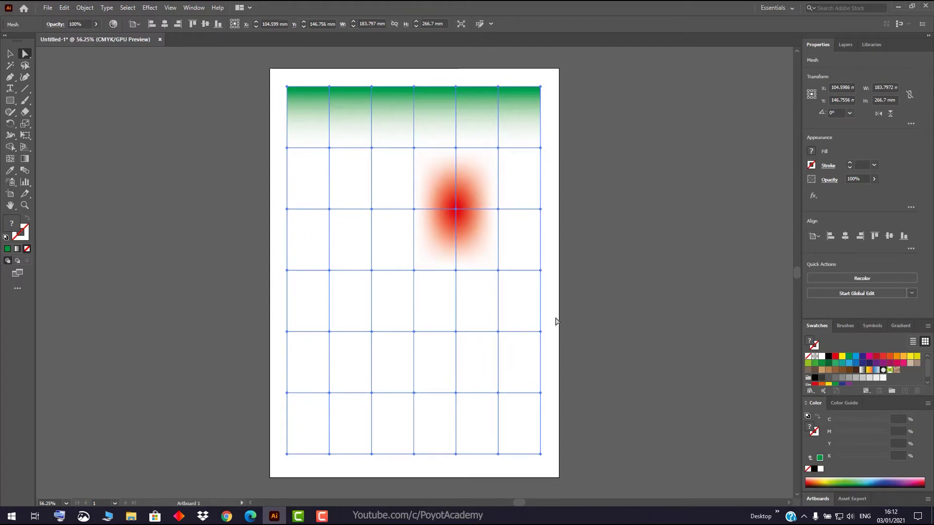
left_click_drag(554, 317, 277, 340)
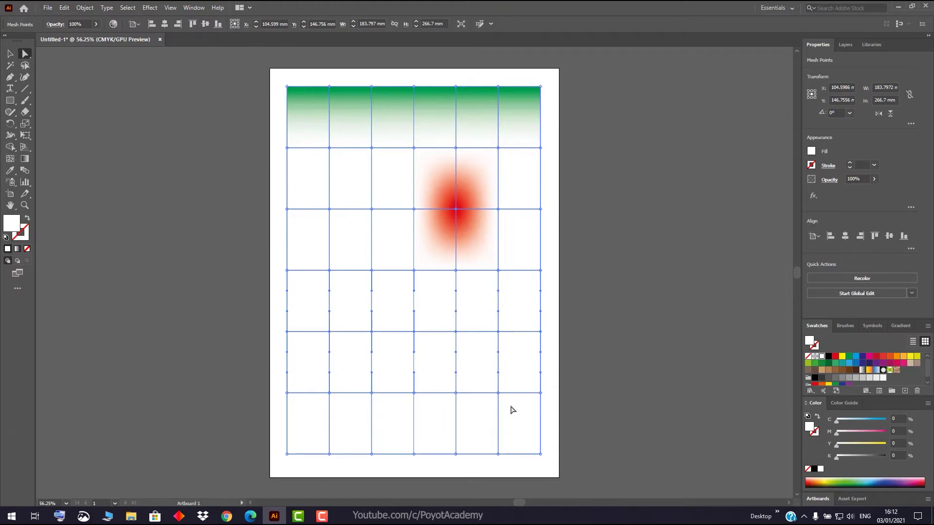
left_click(541, 454)
left_click(498, 454)
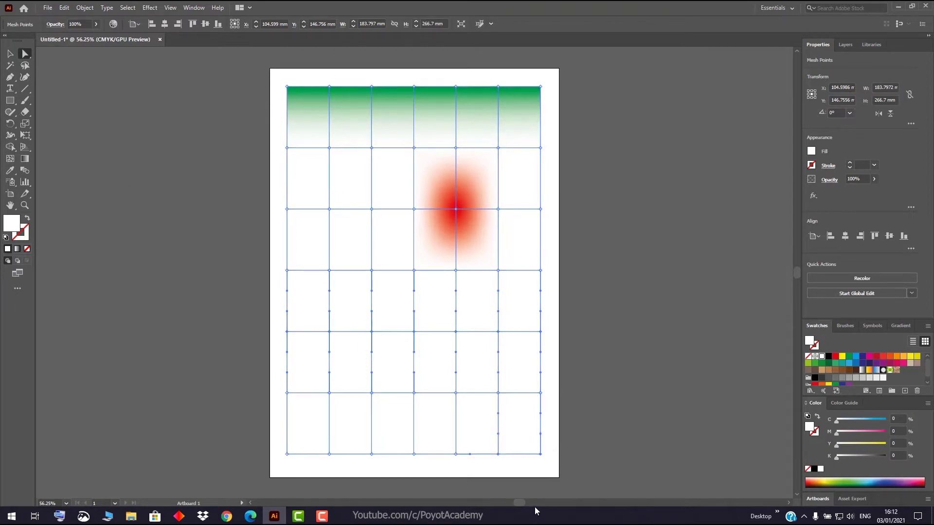
left_click(856, 363)
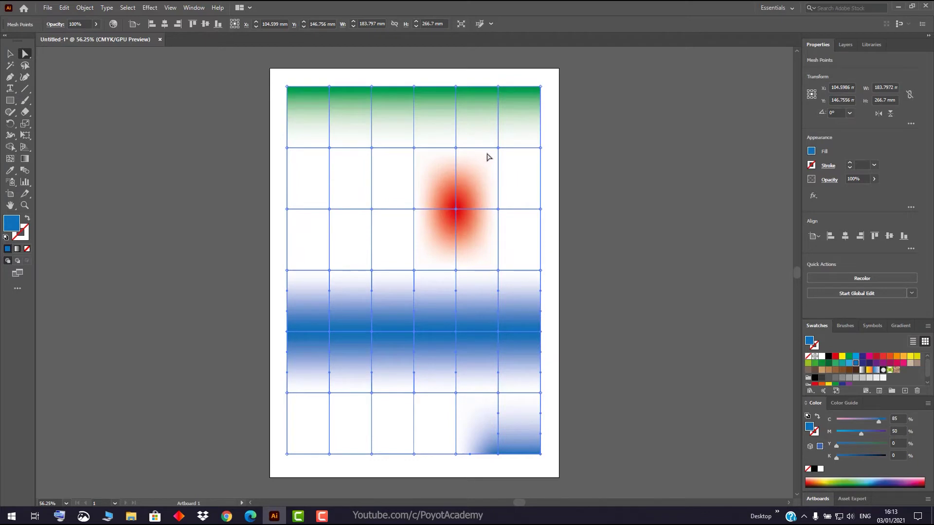
Move the blue band's fifth-column and center mesh points upward, and bend the center point's handle down to form a wave.
left_click(456, 333)
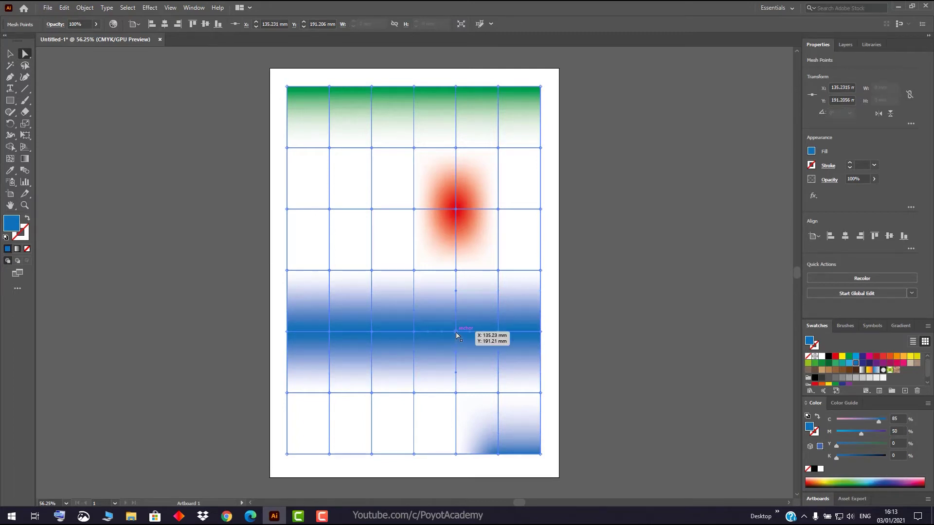
left_click_drag(457, 332, 469, 309)
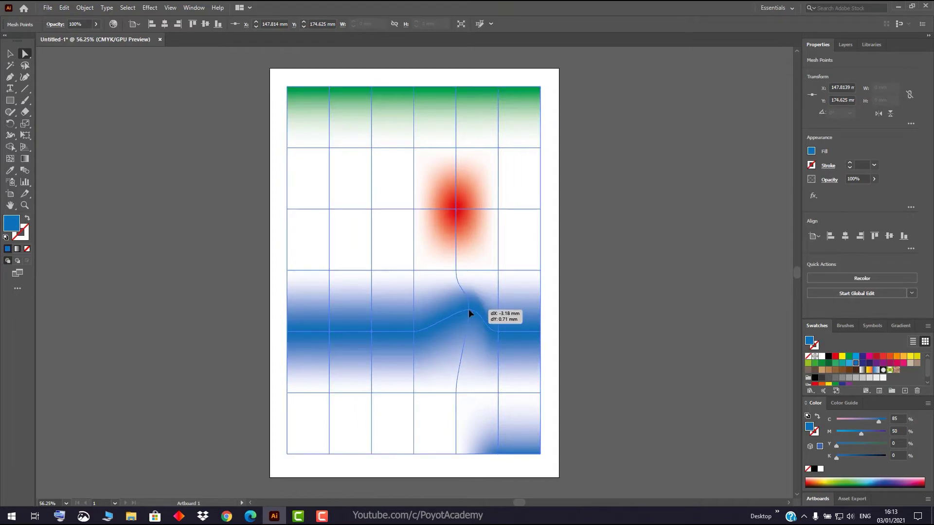
left_click_drag(414, 331, 417, 320)
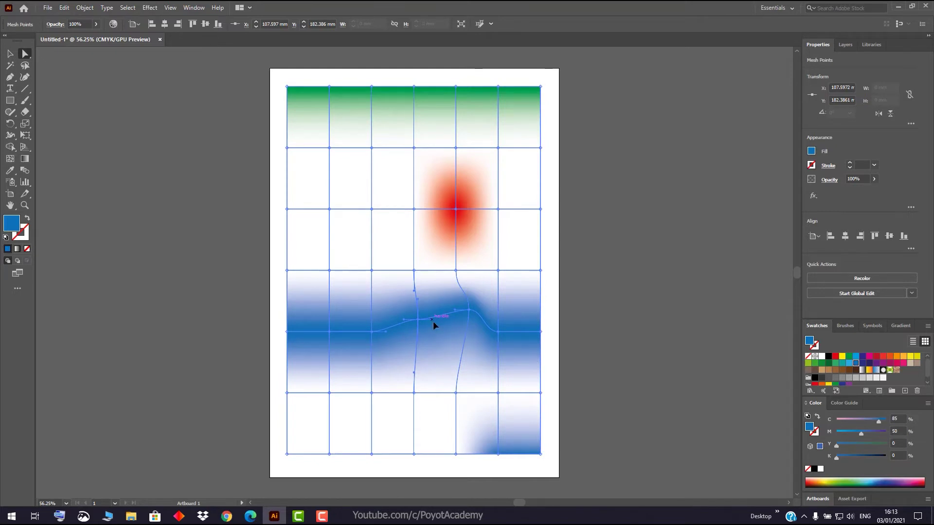
left_click_drag(433, 321, 440, 364)
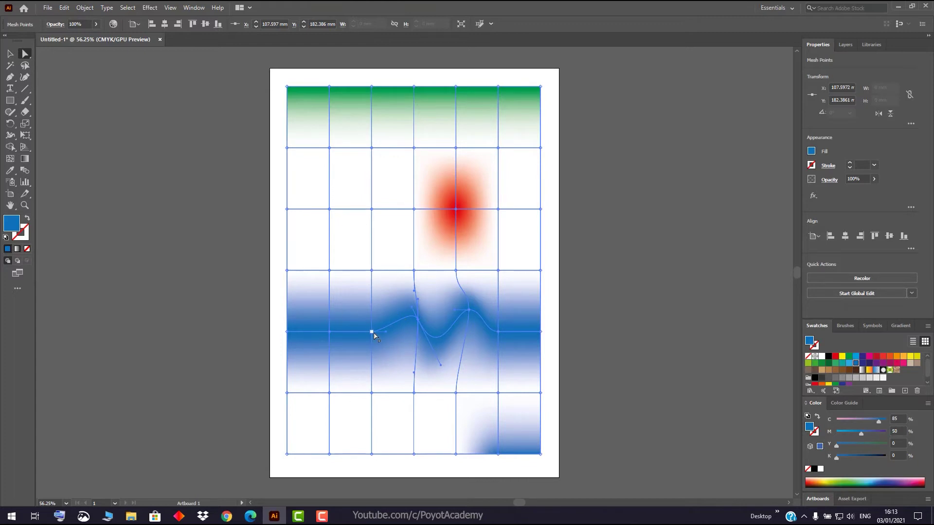
Raise the blue band's third-column mesh point slightly, and shift the mesh patch at the band's left end up and inward.
left_click_drag(371, 331, 368, 323)
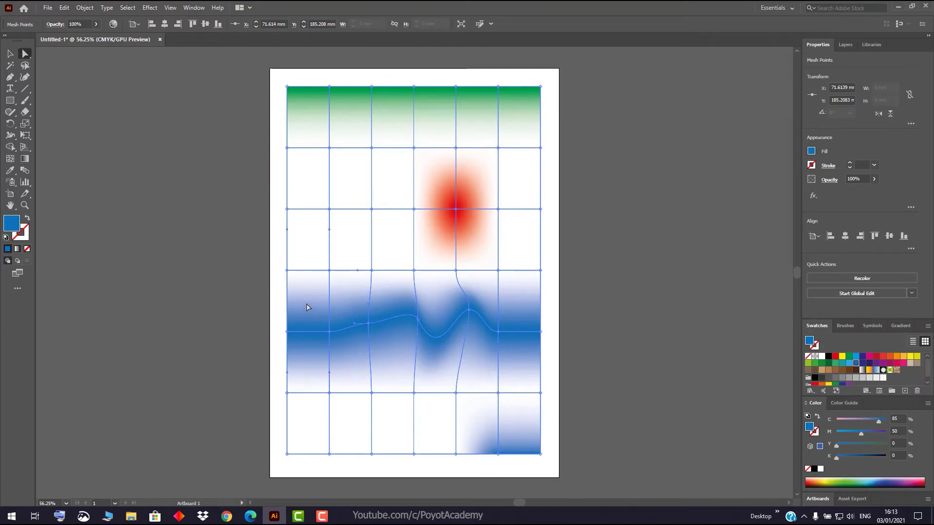
mouse_move(309, 305)
left_mouse_down()
mouse_move(317, 286)
mouse_move(302, 283)
mouse_move(323, 285)
left_mouse_up()
left_click(434, 392)
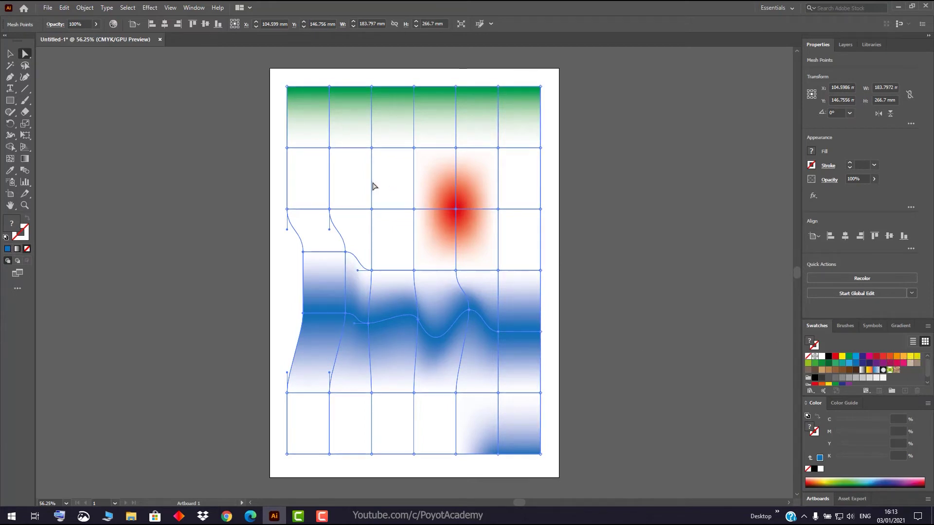
Color the center mesh point on the second horizontal line dark red (C=15, M=100, Y=90, K=10), trying magenta first.
left_click(415, 148)
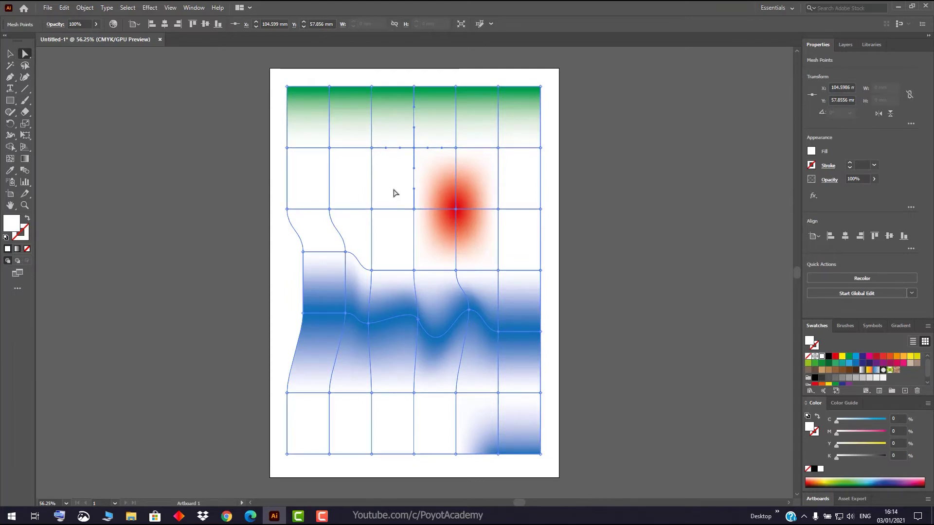
left_click(868, 357)
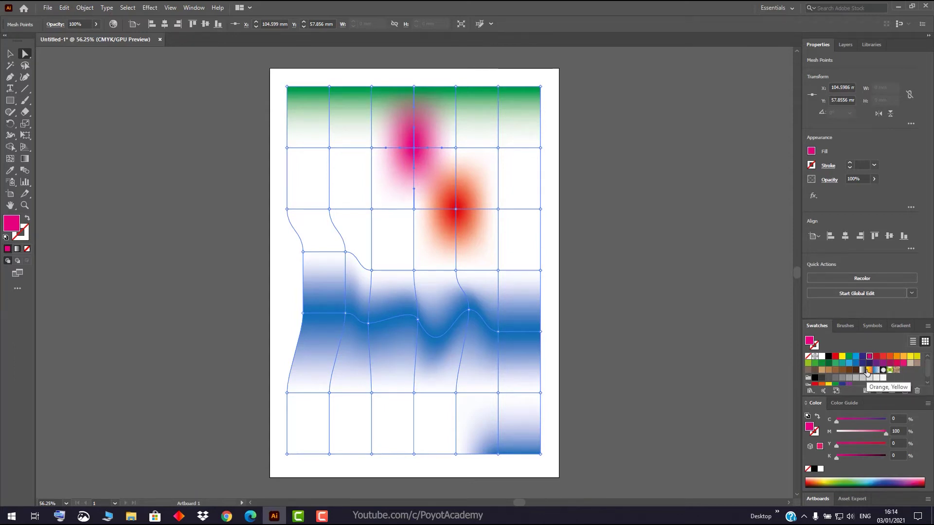
left_click(875, 356)
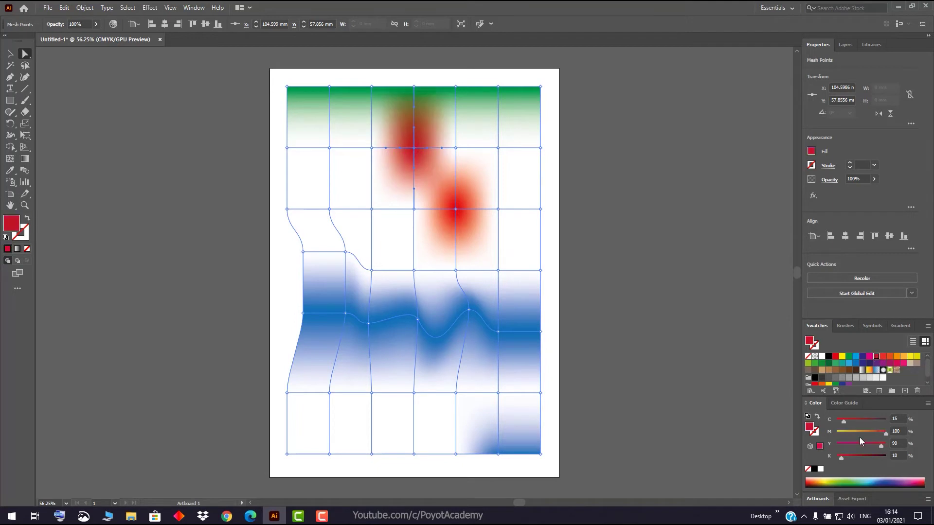
Recolor the bright red mesh point on the third horizontal line orange (M=50, Y=100).
left_click(455, 210)
left_click(835, 356)
left_click(896, 356)
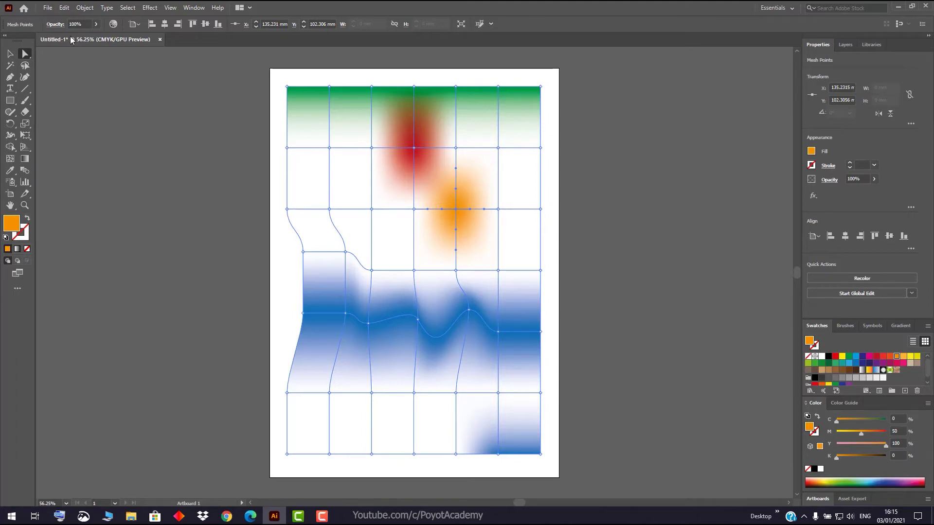
Create a new A4 CMYK document, 210 × 297 mm, and draw a white rectangle about 192 × 273 mm covering most of the page.
left_click(48, 8)
left_click(62, 20)
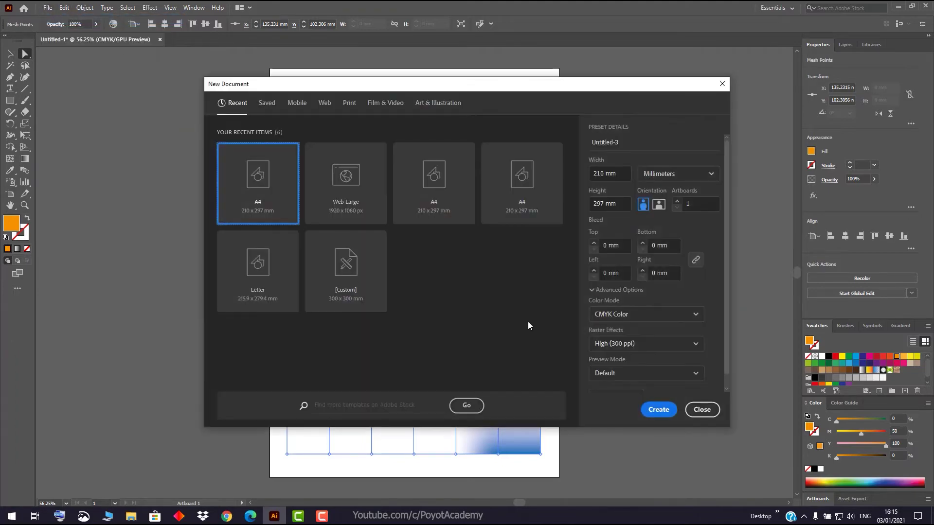
left_click(659, 410)
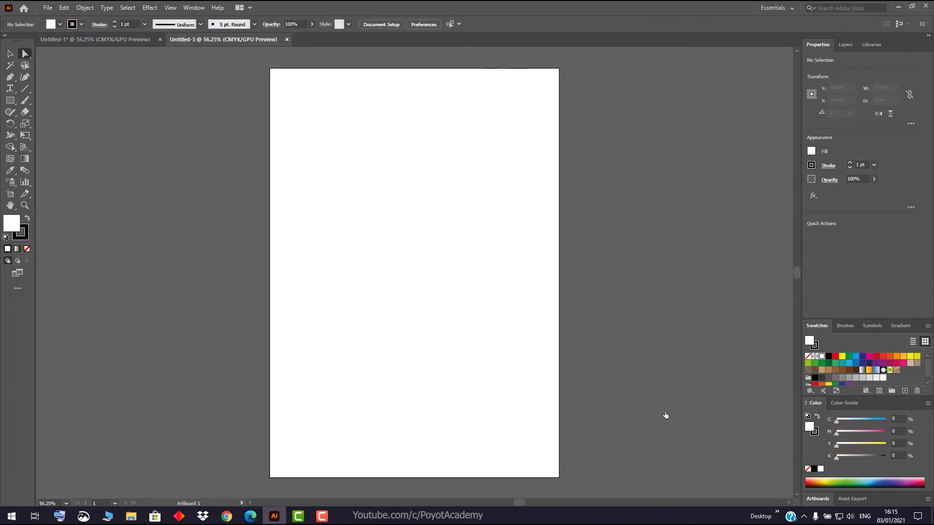
left_click(10, 101)
left_click_drag(282, 83, 547, 458)
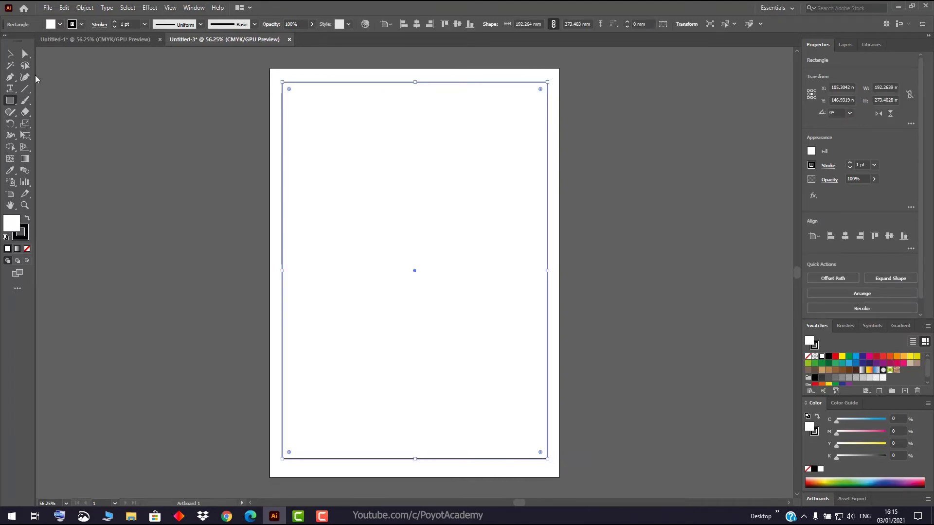
Add two vertical mesh lines at about X 37 and 140 mm and two horizontal ones at about Y 57 and 172 mm to the rectangle.
left_click(10, 162)
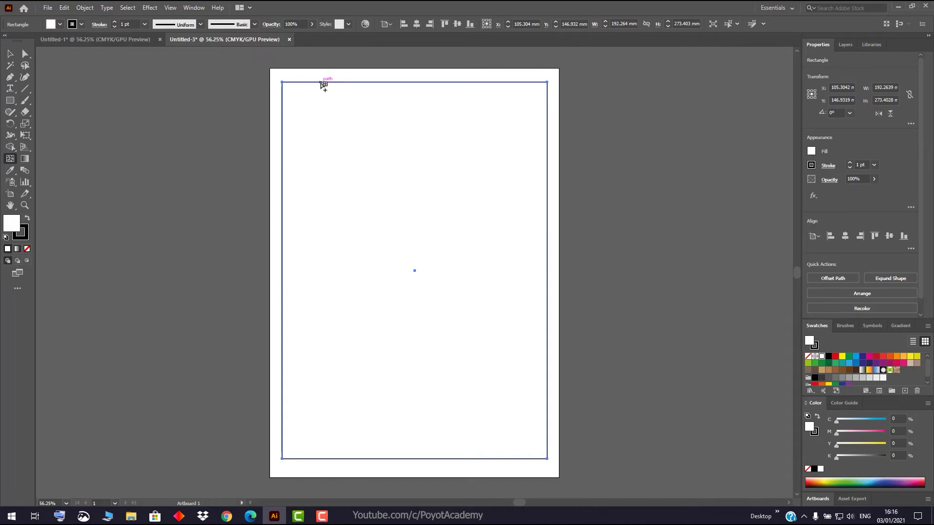
left_click(321, 83)
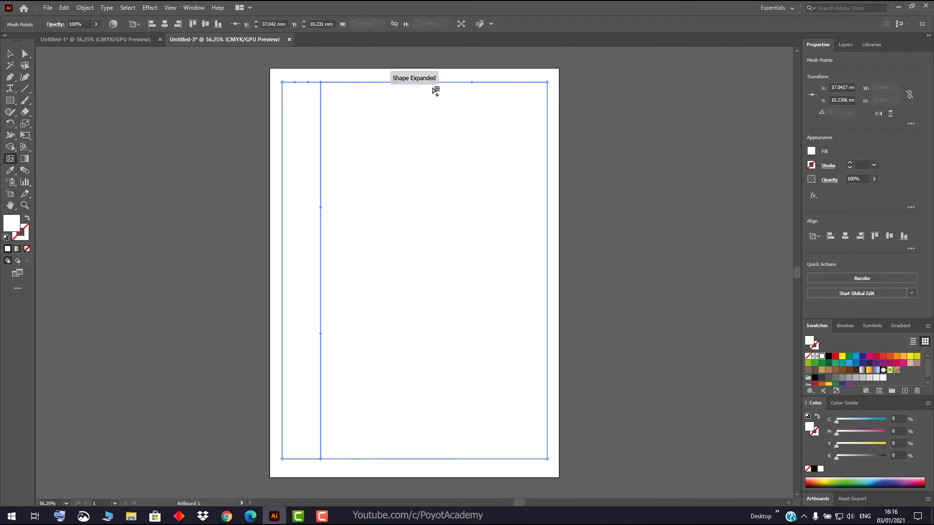
left_click(462, 83)
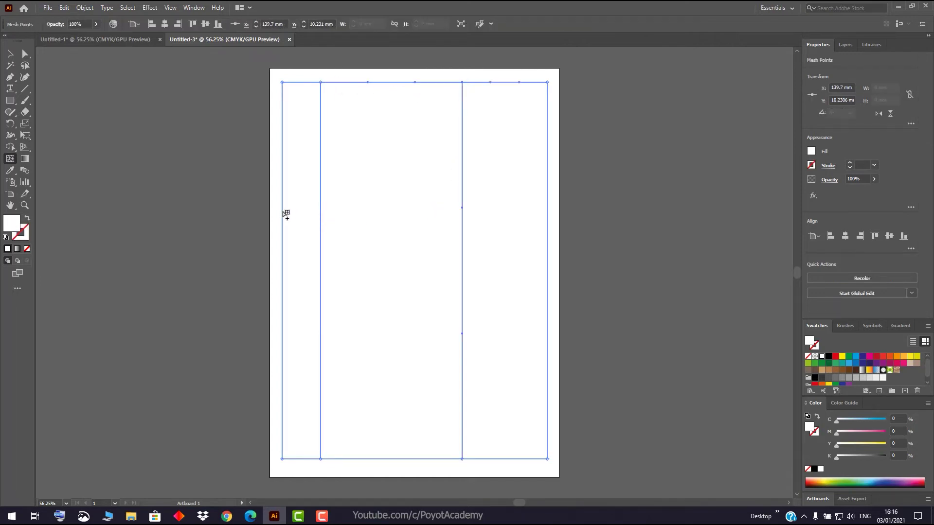
left_click(282, 147)
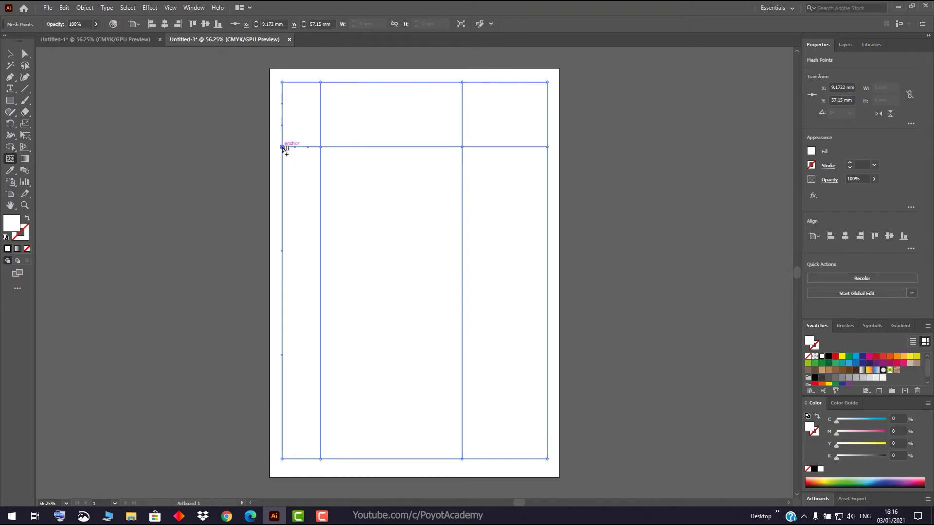
left_click(283, 305)
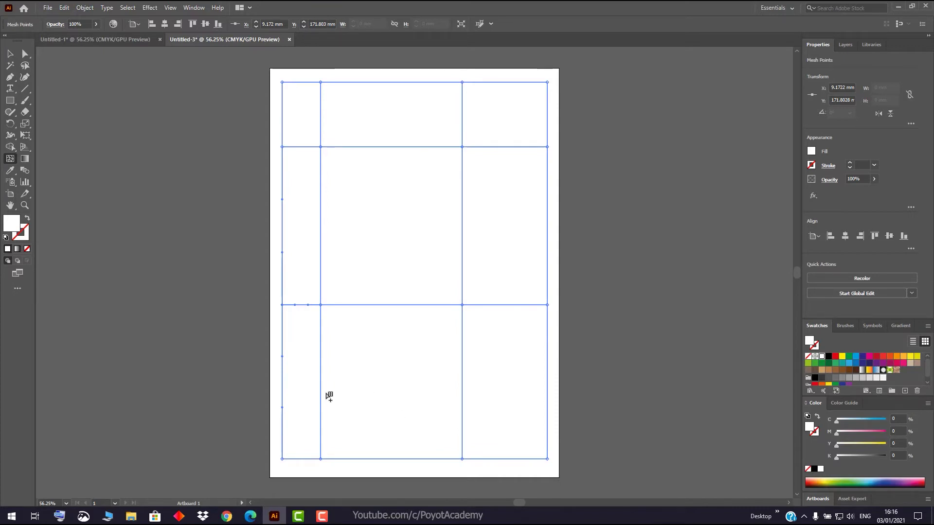
Add crossing mesh lines through about X 87, Y 231 mm and X 173, Y 114 mm, plus a vertical mesh line at about X 188 mm.
left_click(390, 387)
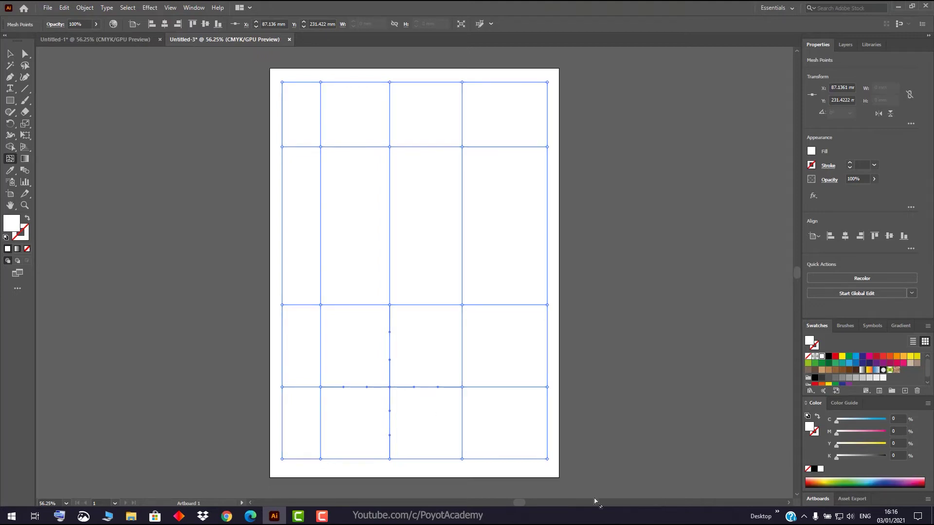
left_click(508, 225)
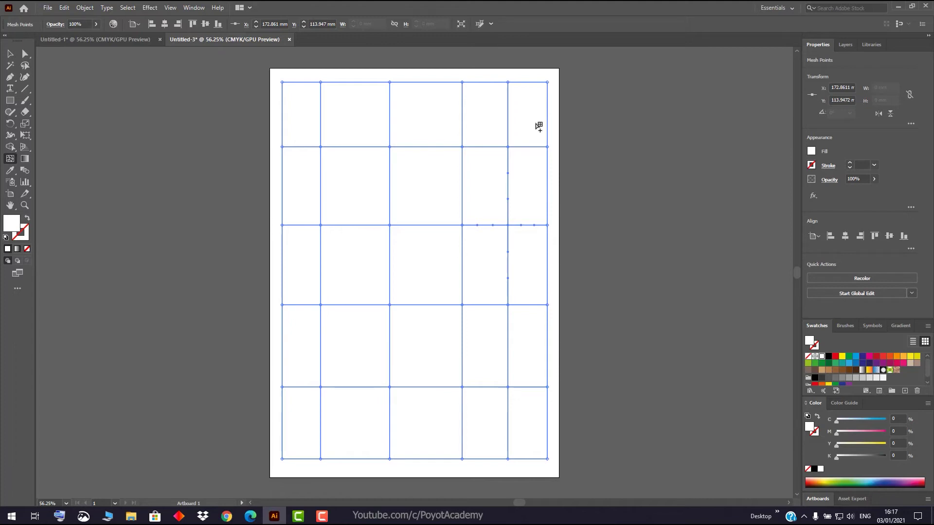
left_click(10, 159)
left_click(530, 82)
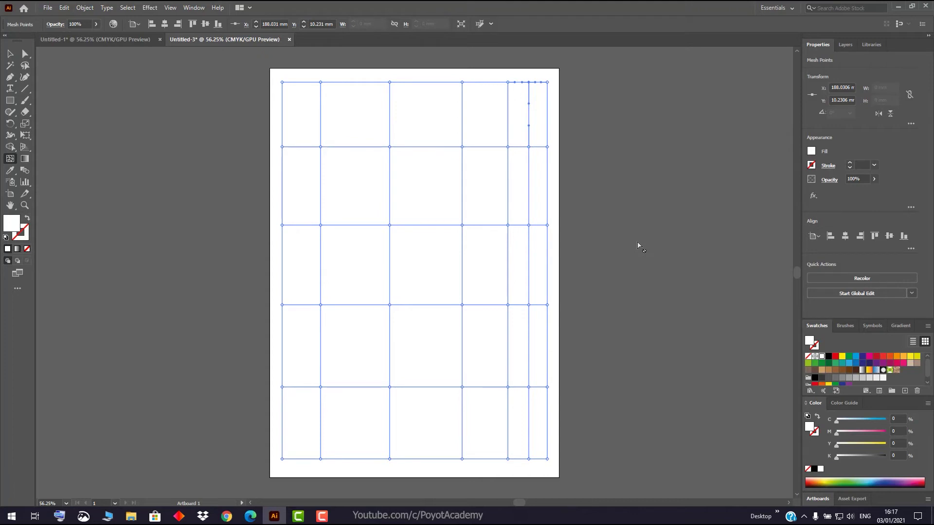
Color the fifth-column mesh point on the second horizontal line dark green and move it slightly left and down to about X 161, Y 61 mm.
left_click(25, 56)
left_click(508, 148)
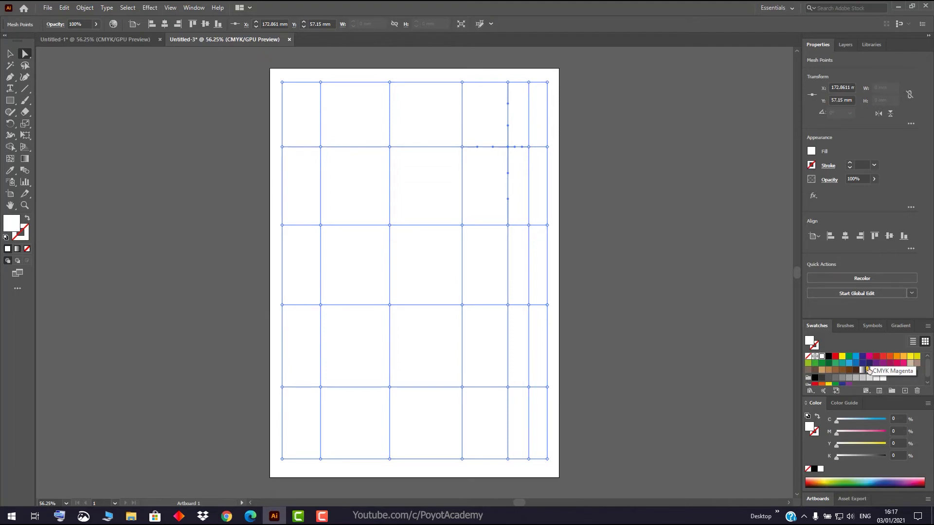
left_click(842, 481)
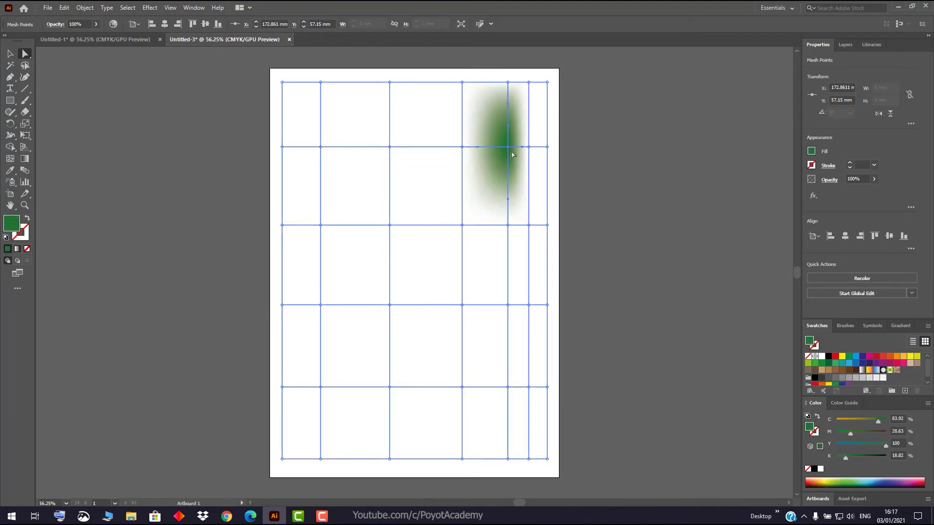
left_click_drag(508, 146, 492, 150)
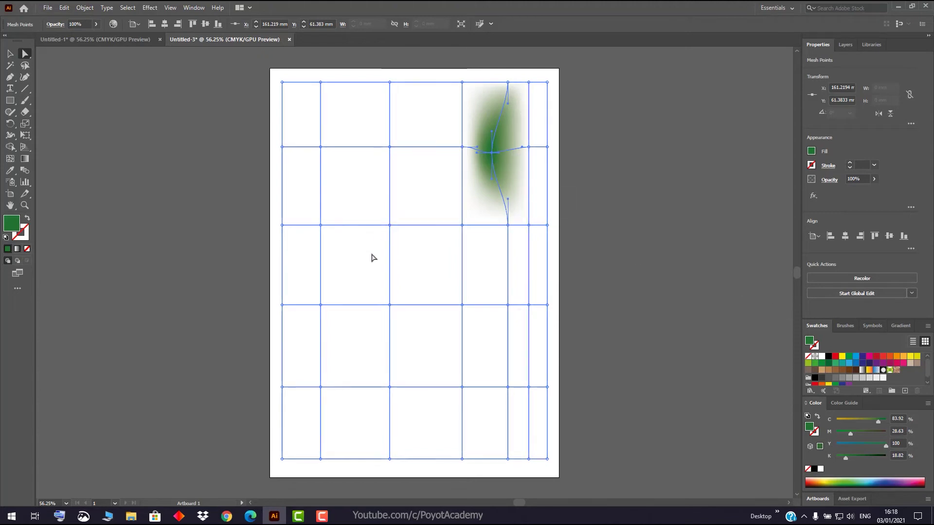
Color all mesh points on the fourth and fifth horizontal lines green (C=100, Y=100) and those on the top two lines crimson (C=10, M=100, Y=50).
left_click_drag(553, 293, 280, 406)
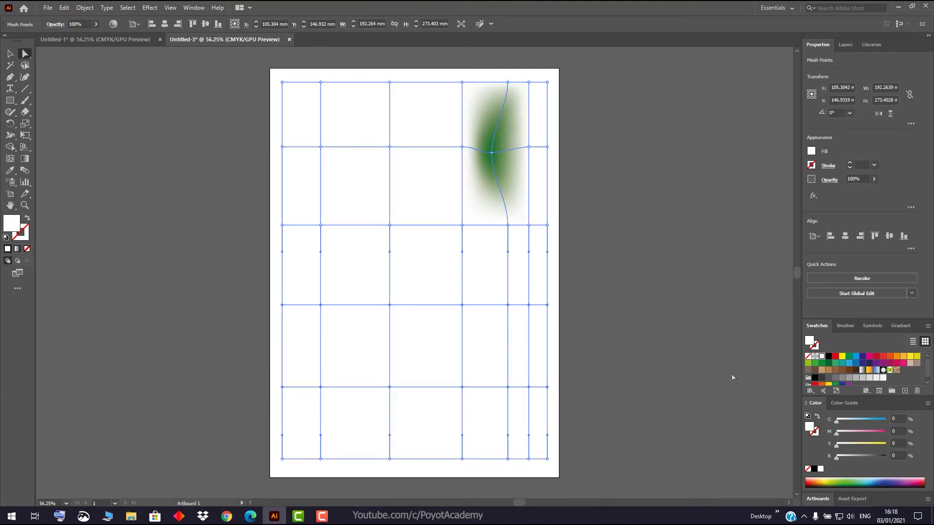
left_click(849, 358)
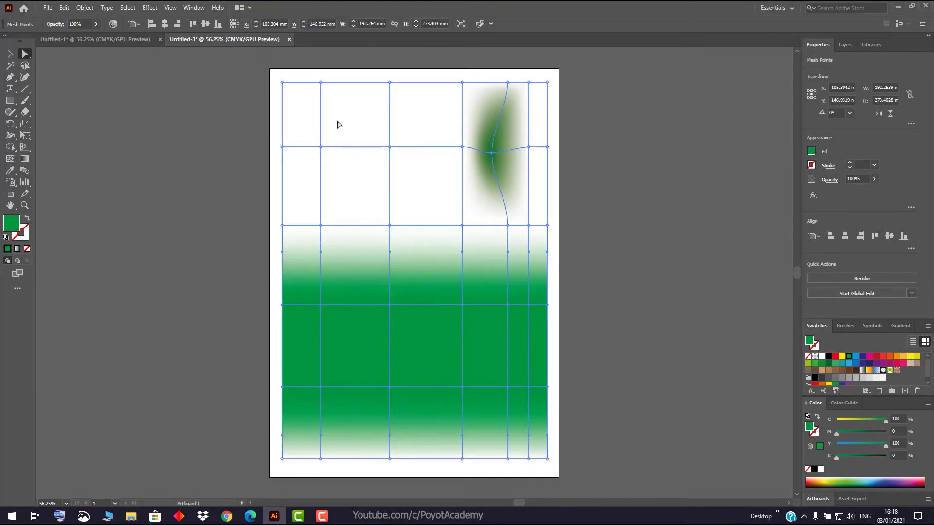
left_click_drag(272, 75, 555, 166)
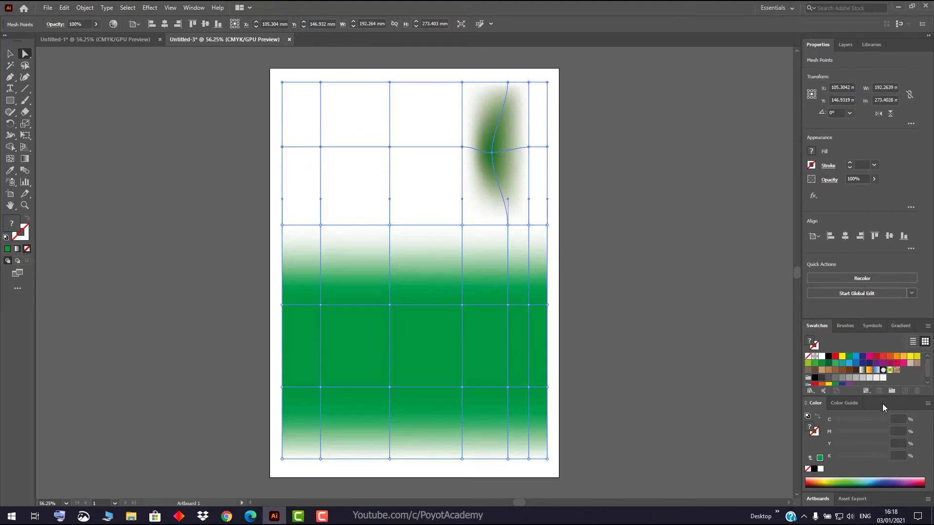
left_click(896, 362)
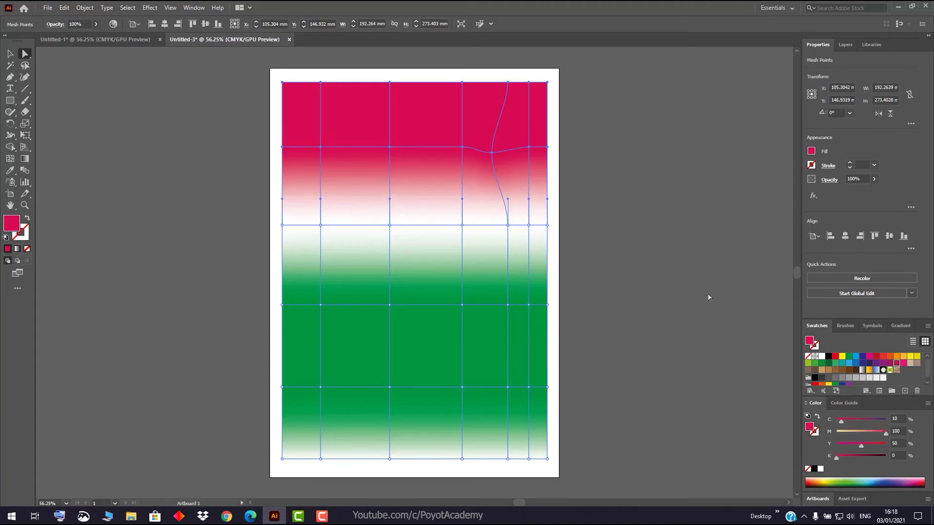
Color the third-column point on the third horizontal line dark green (C=90, M=30, Y=95, K=30) and the bottom edge's fourth-column point red (M=90, Y=85).
left_click(389, 225)
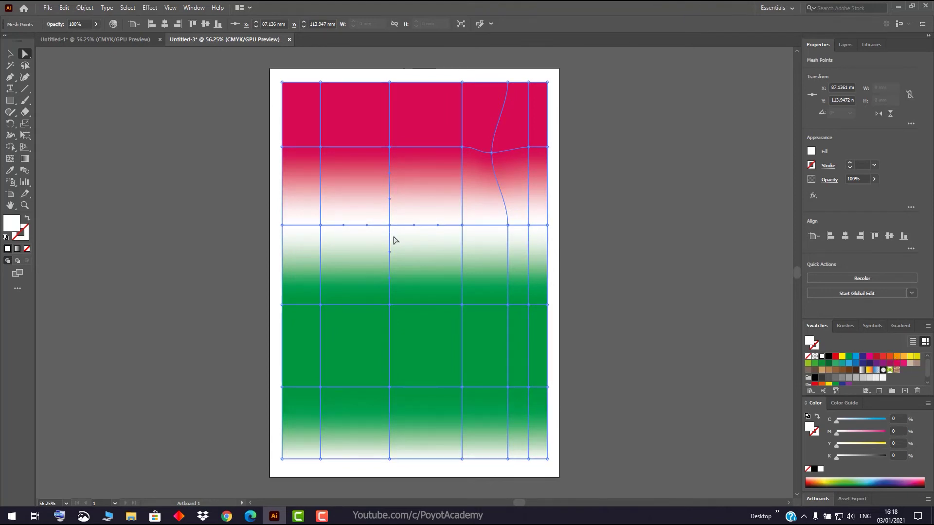
left_click(828, 364)
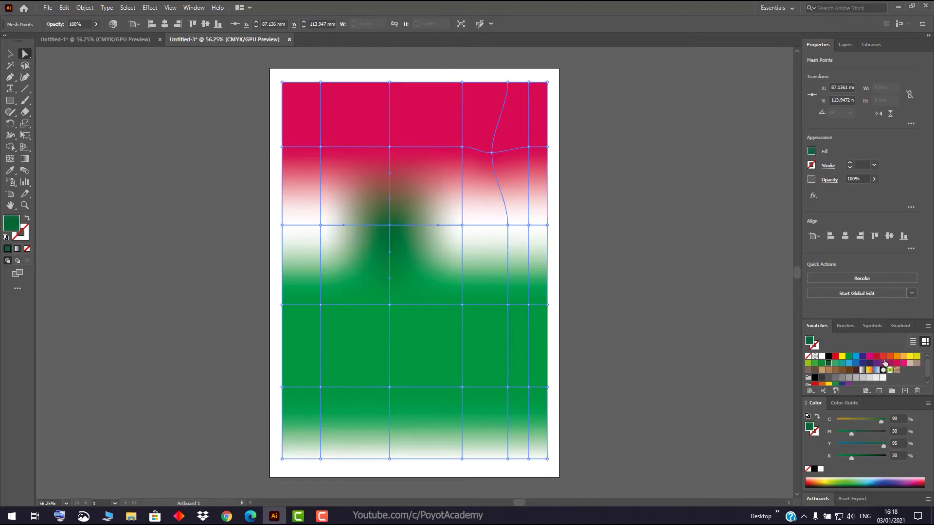
left_click(462, 459)
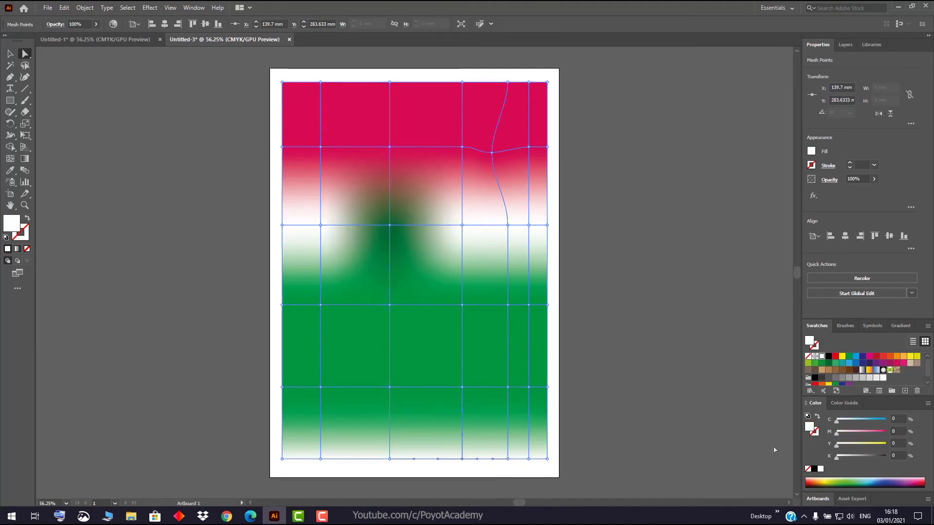
left_click(883, 357)
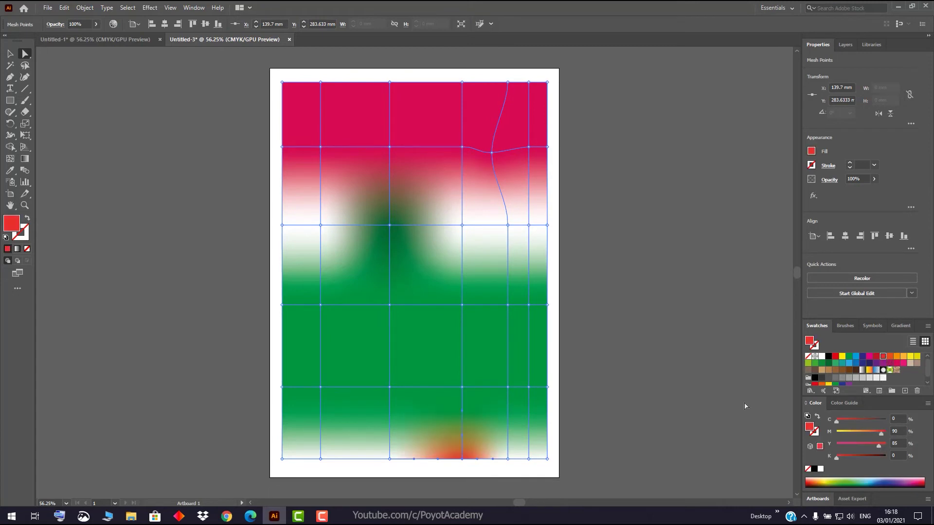
Color the bottom edge's third-column mesh point yellow (C=5, Y=90) and its second-column point pink (M=95, Y=20).
left_click(389, 460)
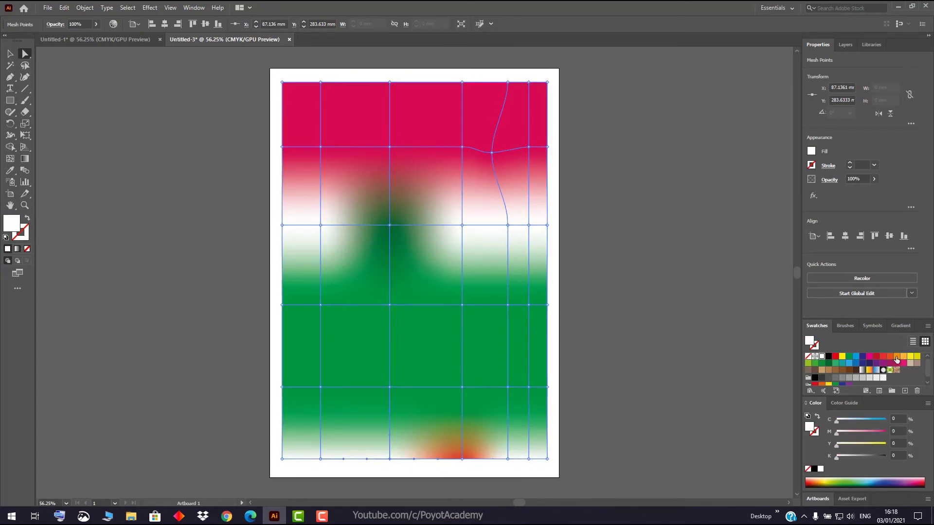
left_click(910, 356)
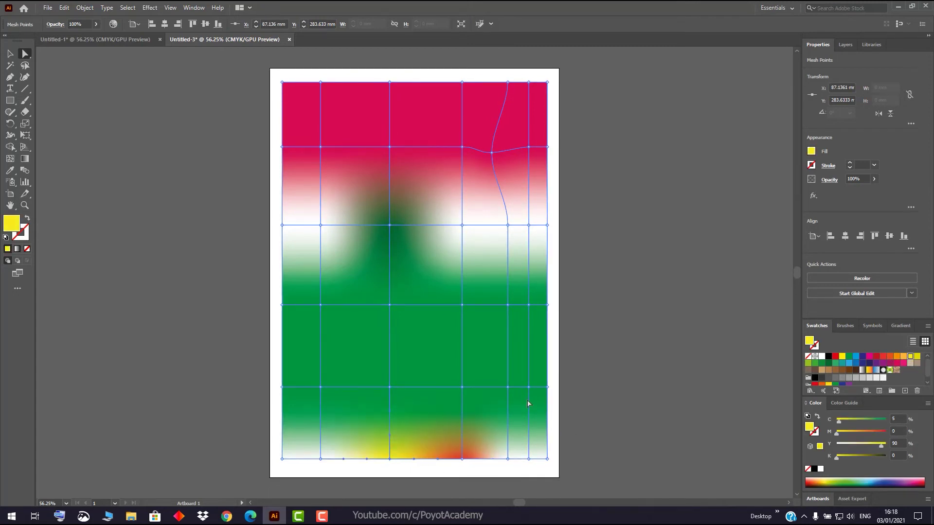
left_click(321, 459)
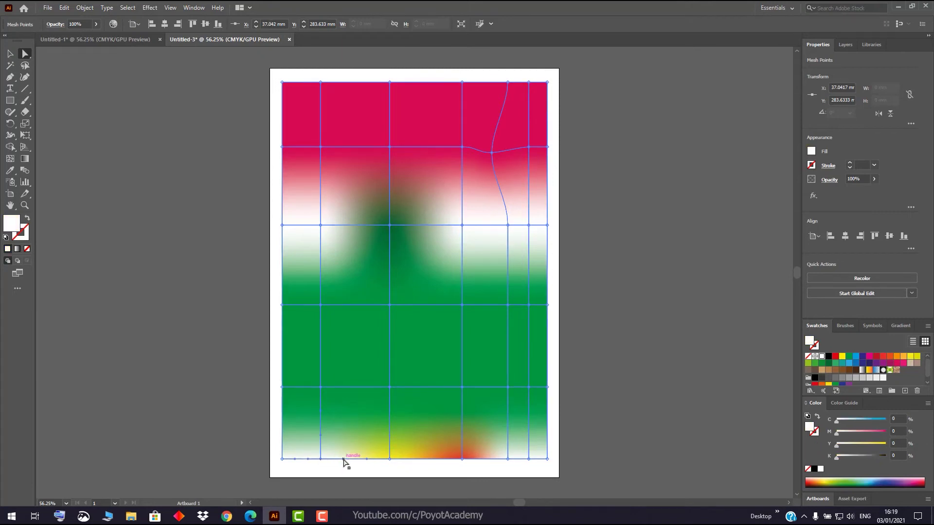
left_click(345, 465)
left_click(320, 459)
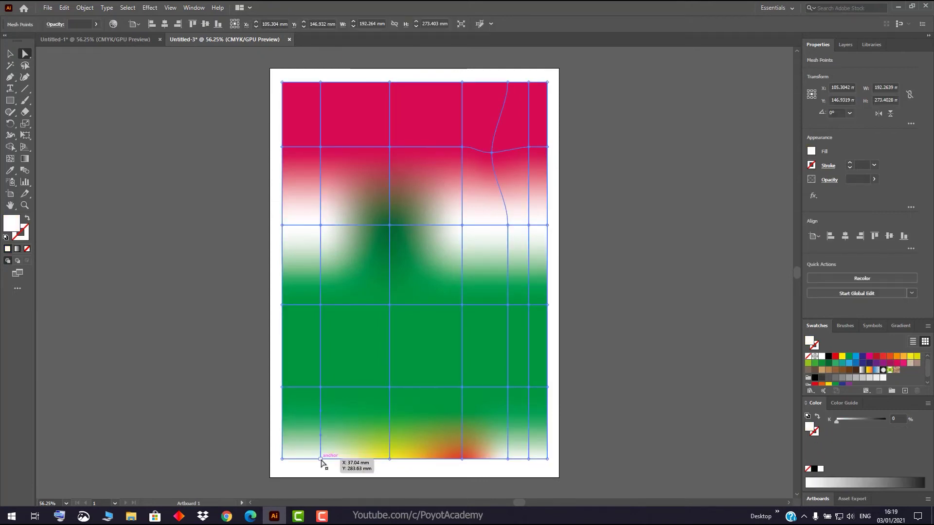
left_click(903, 364)
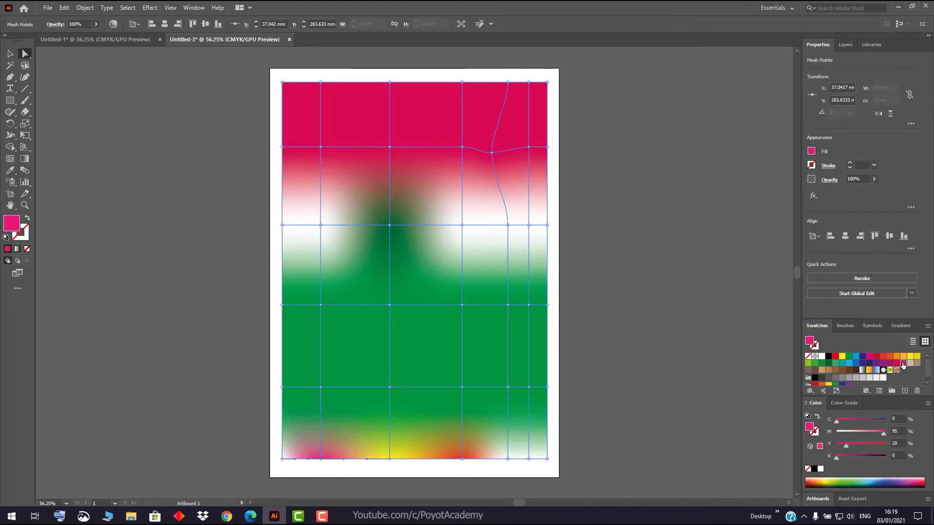
Color the fourth-column mesh point on the second horizontal line yellow (C=20, Y=100) and move it down-left to about X 108, Y 79 mm.
left_click(462, 147)
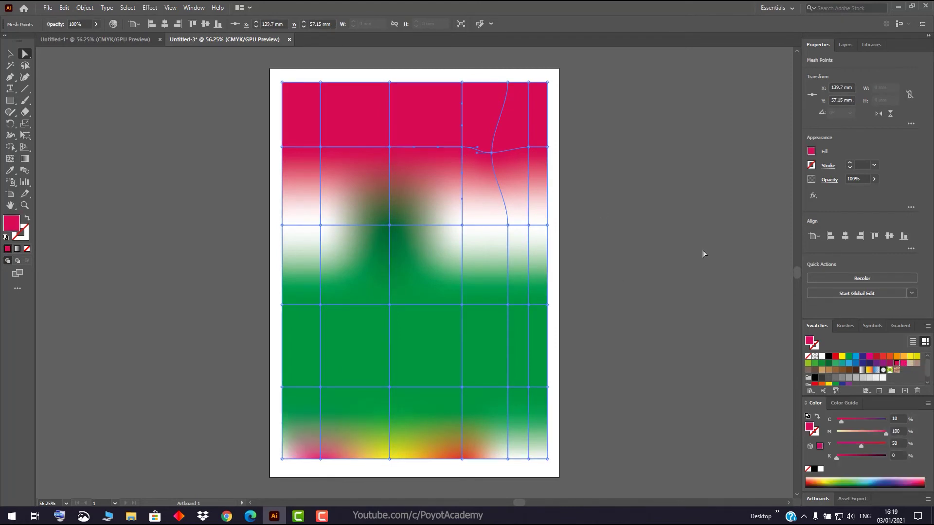
left_click(916, 357)
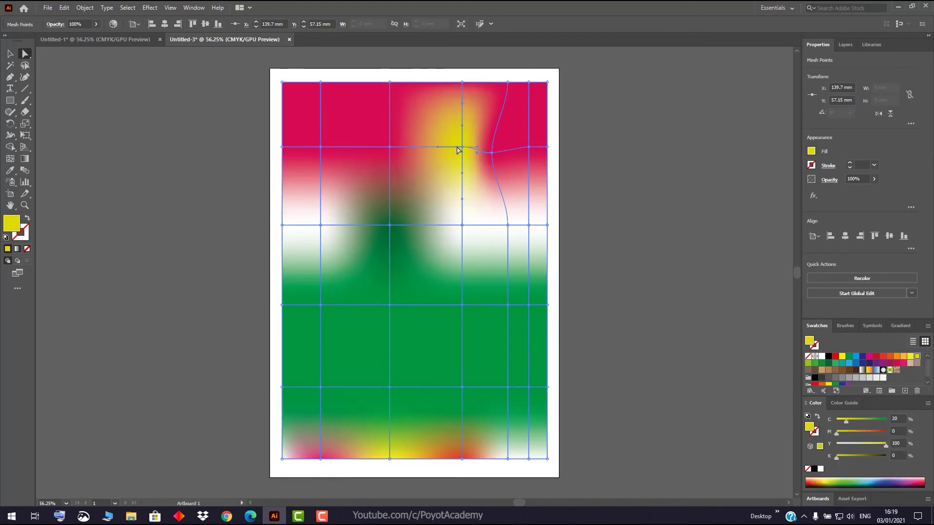
left_click_drag(462, 147, 428, 176)
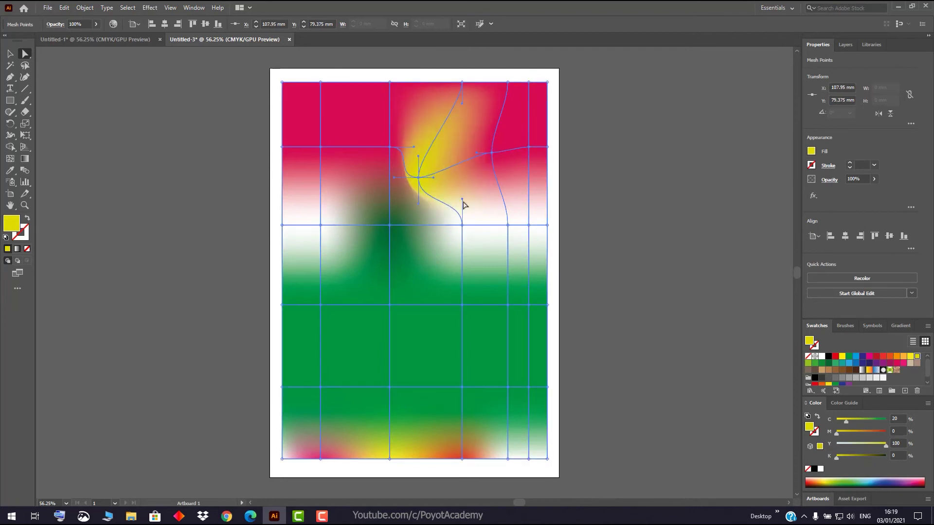
Move the dark green mesh point right and down, and shift the fifth-column points on the third and fourth horizontal lines left toward the fourth column.
left_click_drag(390, 226, 439, 250)
left_click_drag(507, 224, 469, 225)
left_click_drag(507, 305, 461, 306)
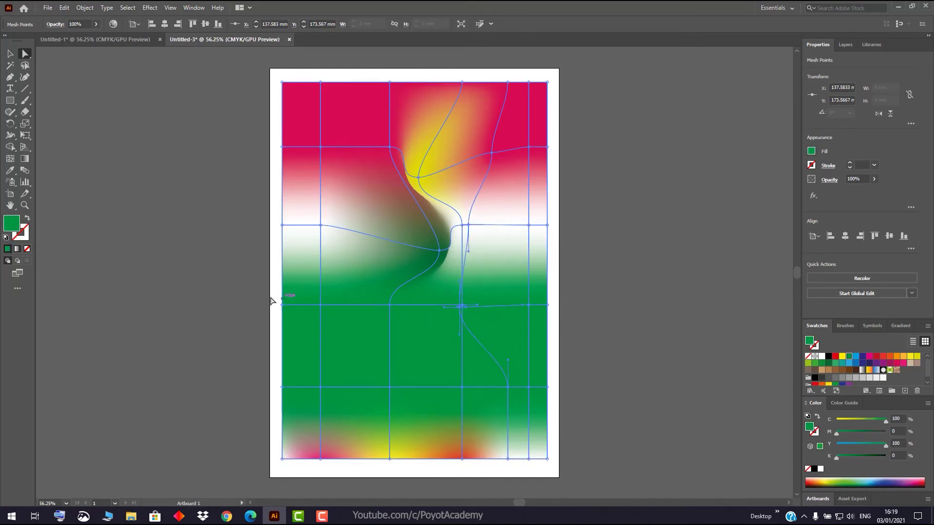
Pull the left-edge mesh point on the fourth horizontal line up and inward, and raise the pink bottom-edge point to form a hump.
left_click_drag(281, 305, 303, 219)
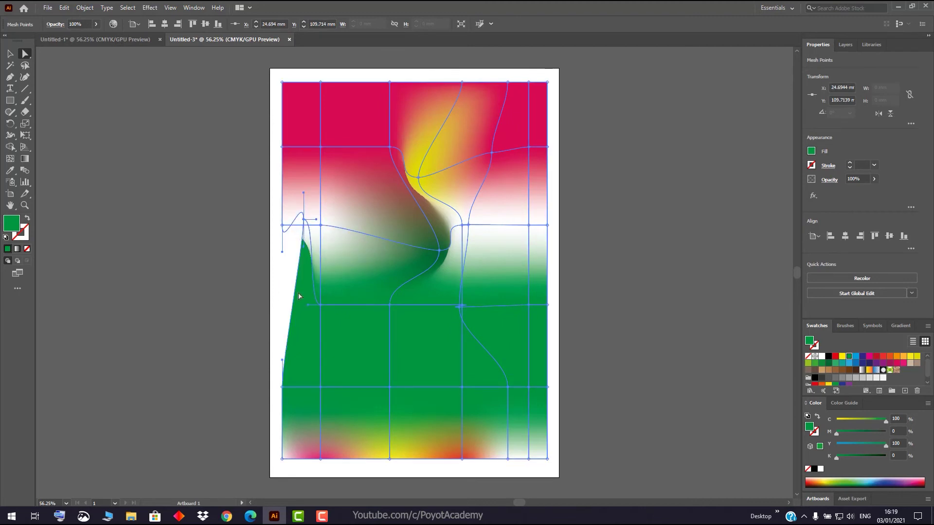
left_click_drag(320, 459, 338, 425)
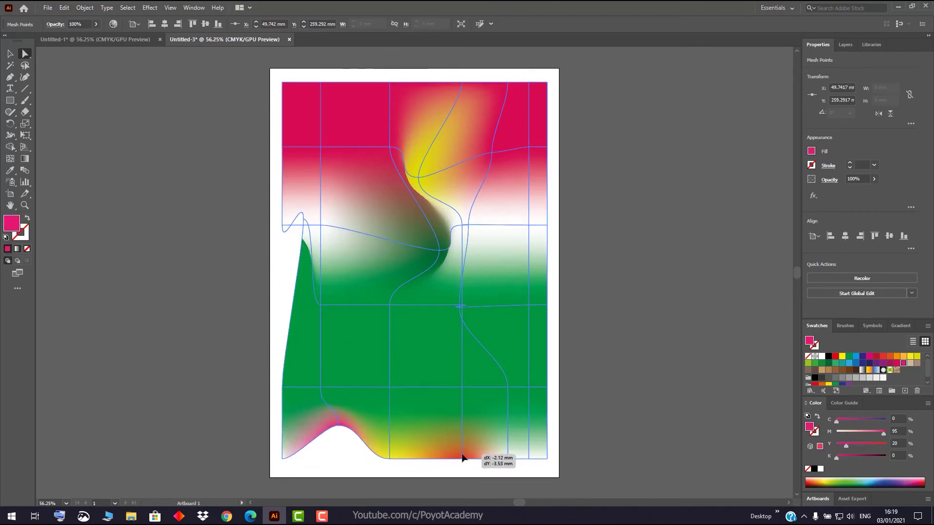
Color the fourth-column mesh point on the fifth horizontal line light orange (M=35, Y=85).
left_click(465, 393)
left_click(462, 388)
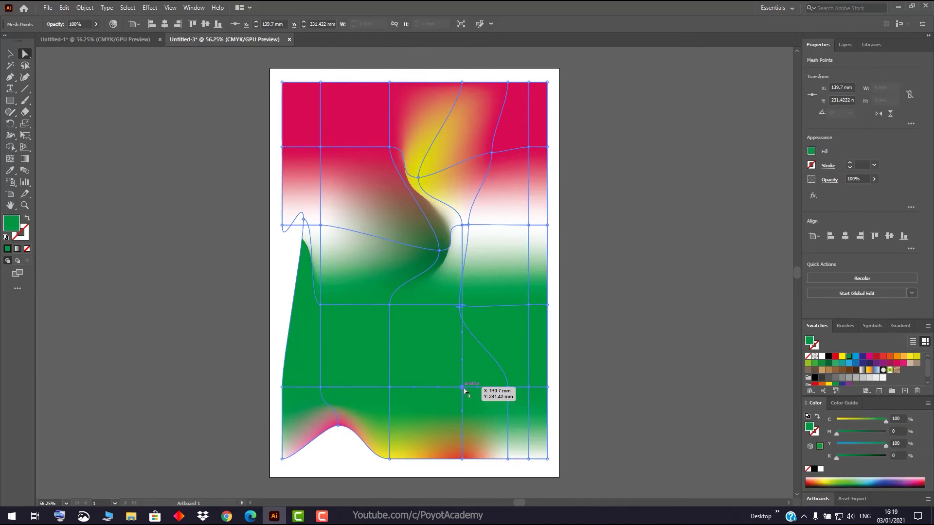
left_click(901, 358)
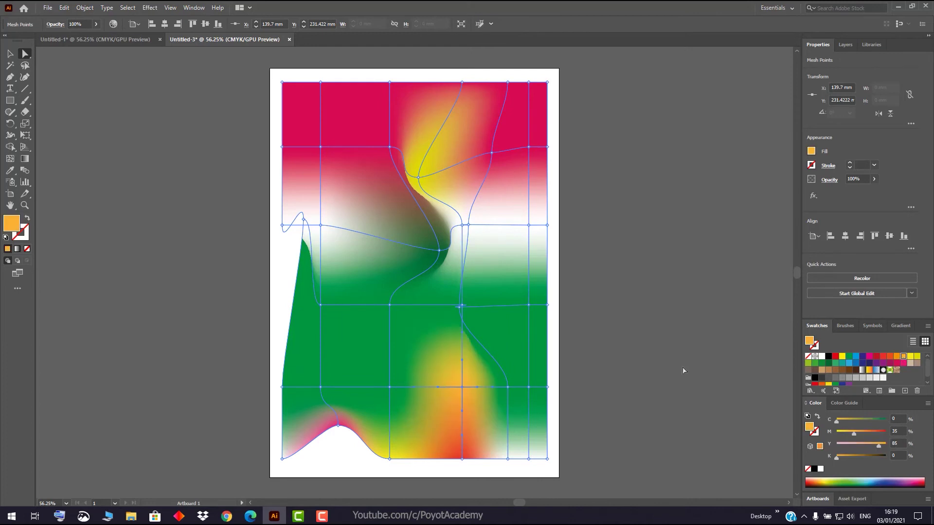
Move the light orange mesh point up-left to about X 119, Y 217 mm and swing the fourth-column handle above it right, bending the line.
left_click_drag(461, 387, 498, 405)
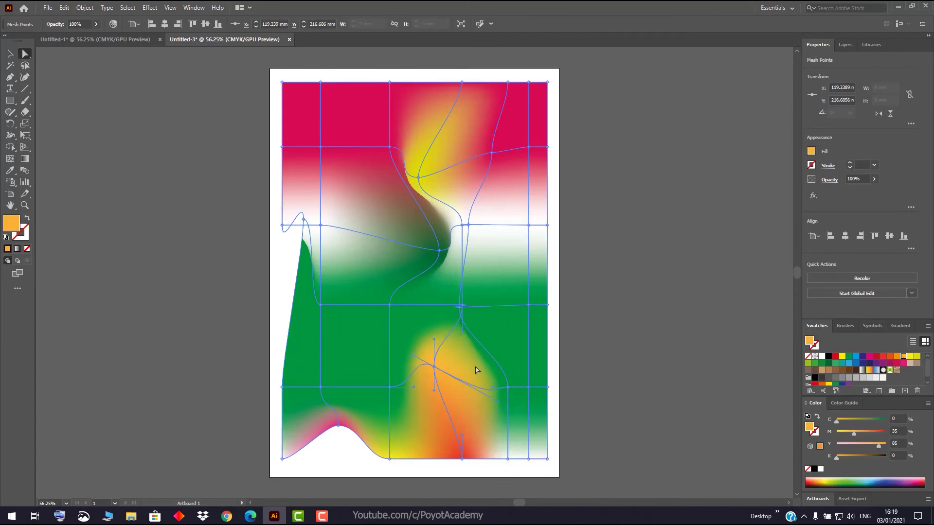
left_click_drag(462, 332, 519, 327)
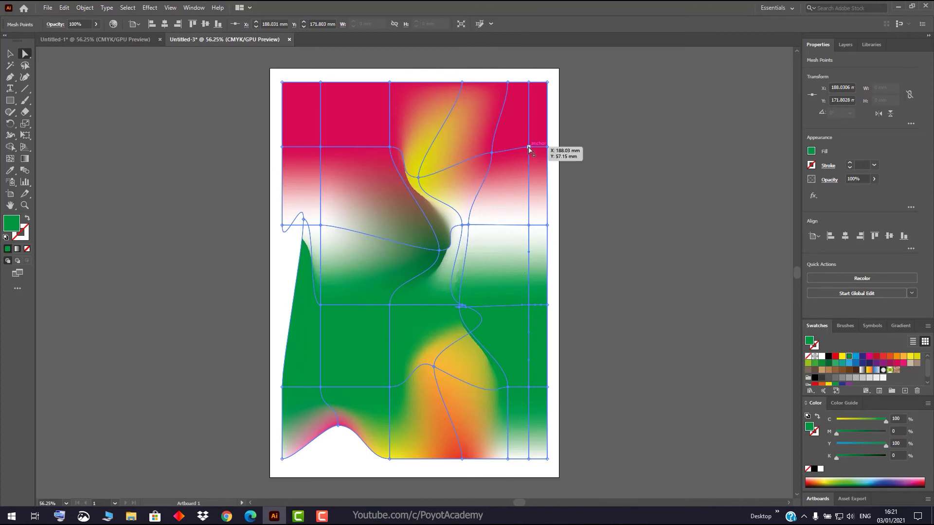
Try deleting the interior mesh point where the sixth column crosses the second horizontal line, then undo the deletion.
left_click_drag(529, 148, 530, 148)
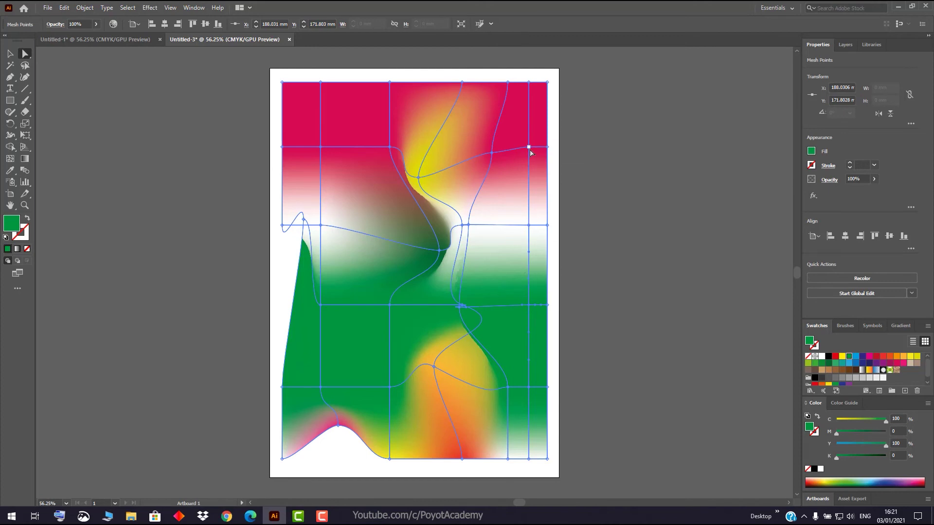
left_click(529, 147)
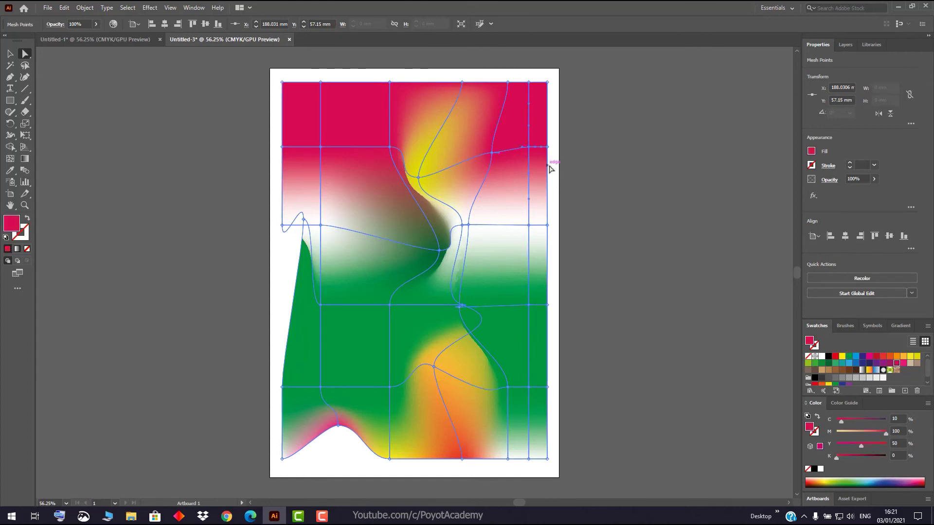
key("Delete")
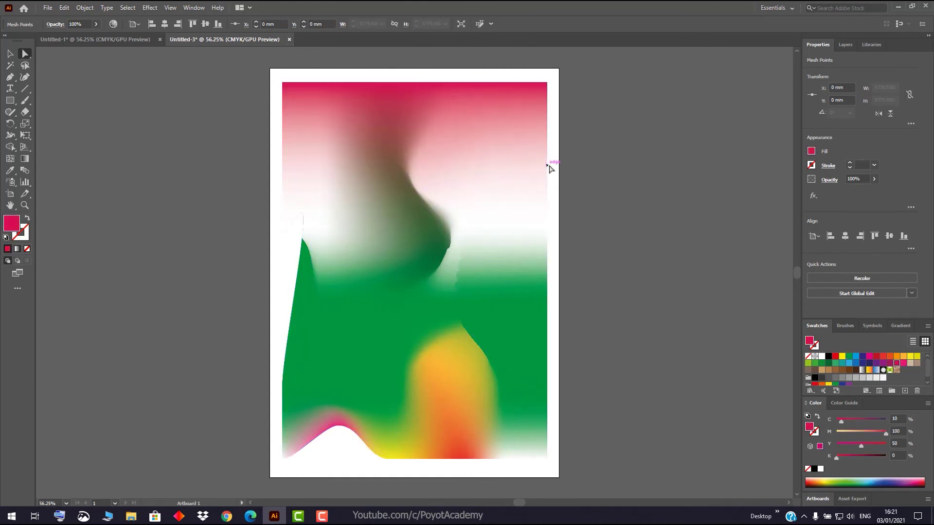
left_click(535, 168)
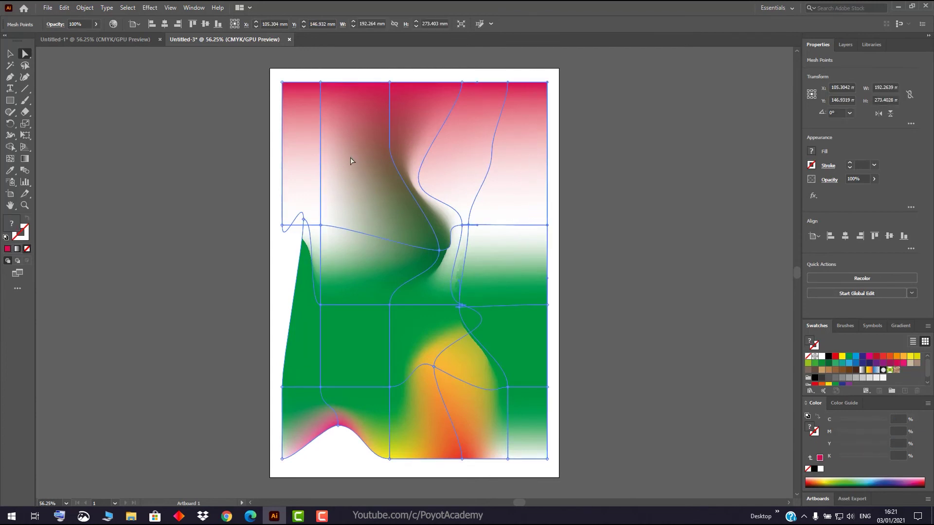
left_click(529, 147)
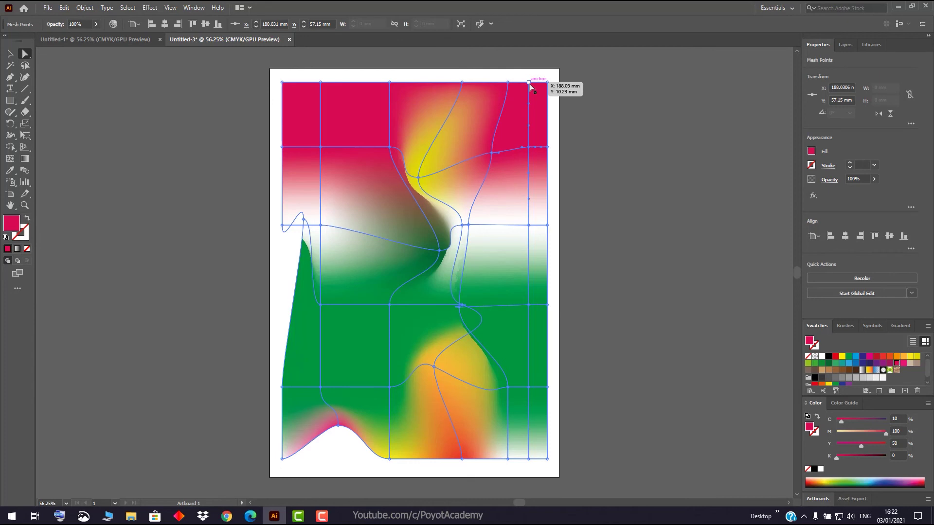
Delete the sixth column's mesh point on the top edge to remove only that vertical mesh line.
left_click(530, 155)
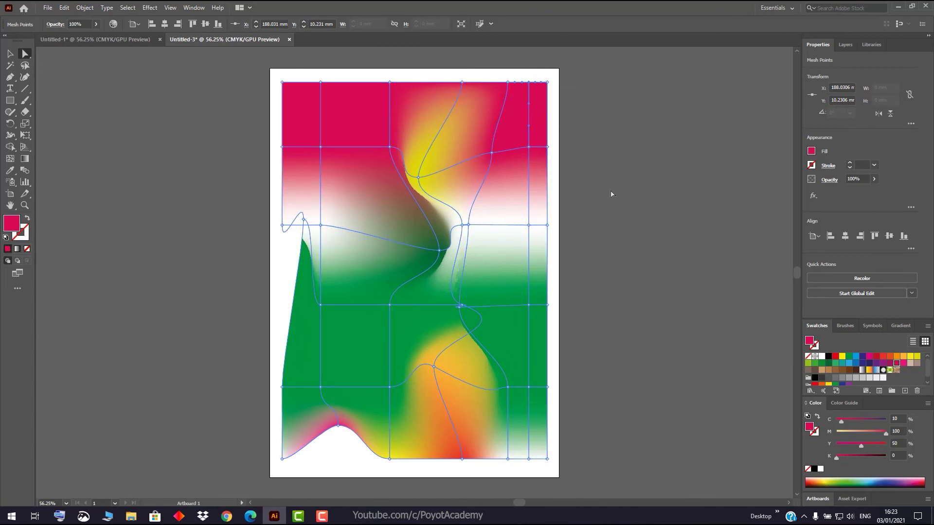
left_click(611, 141)
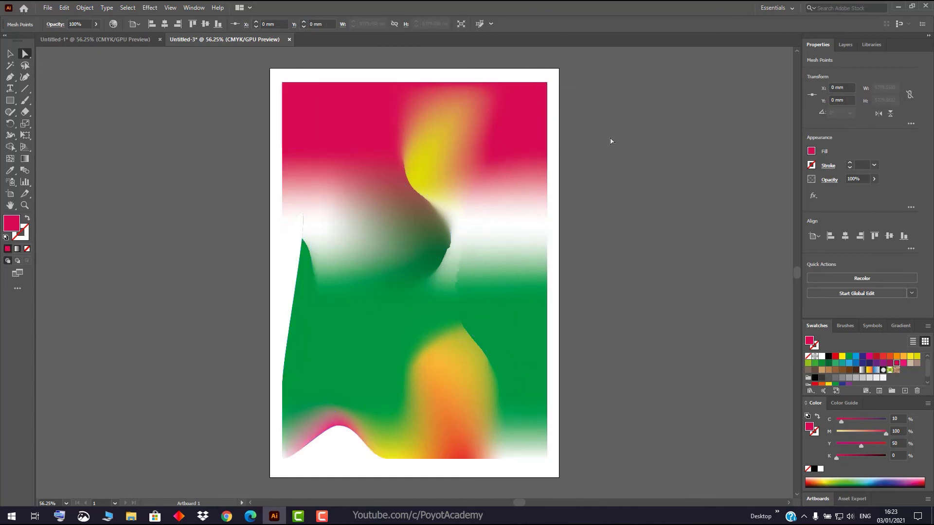
left_click(538, 163)
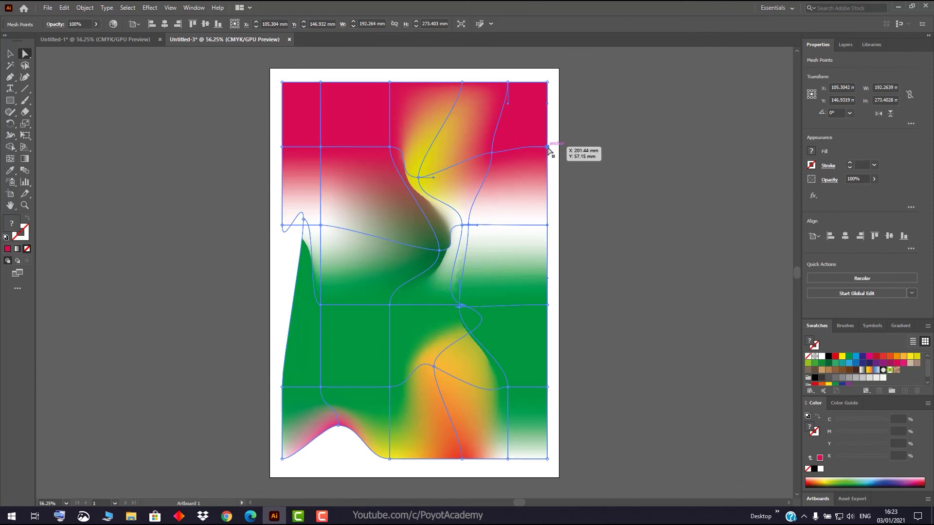
Delete the left-edge mesh point of the second horizontal line to remove only that line, and reselect the mesh.
left_click(547, 147)
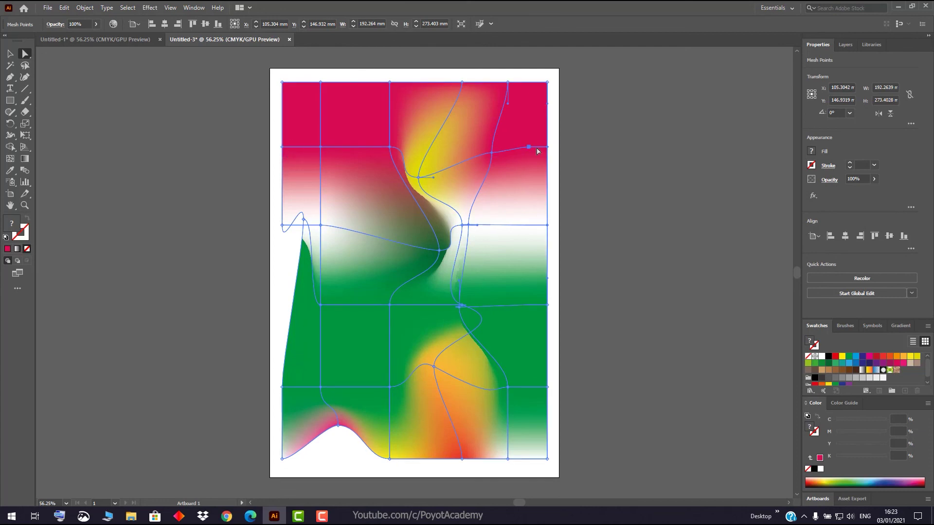
left_click(283, 147)
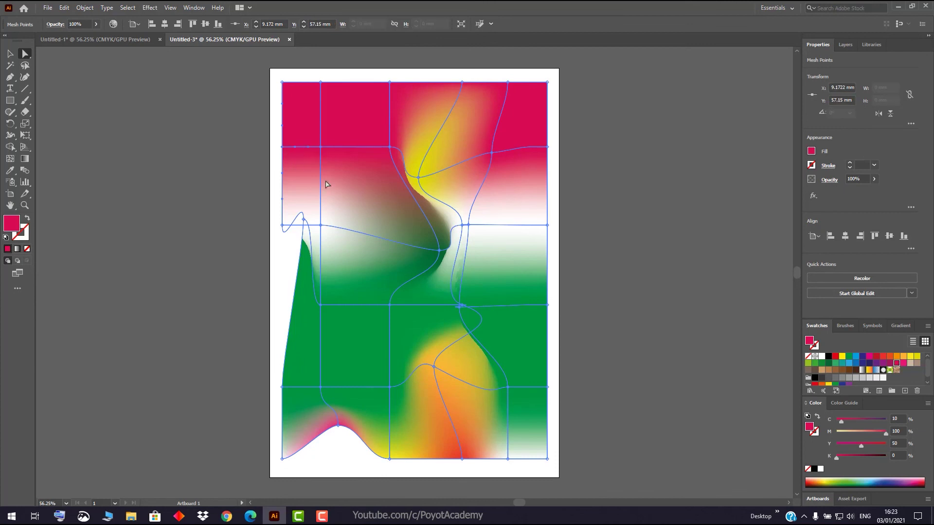
key("Delete")
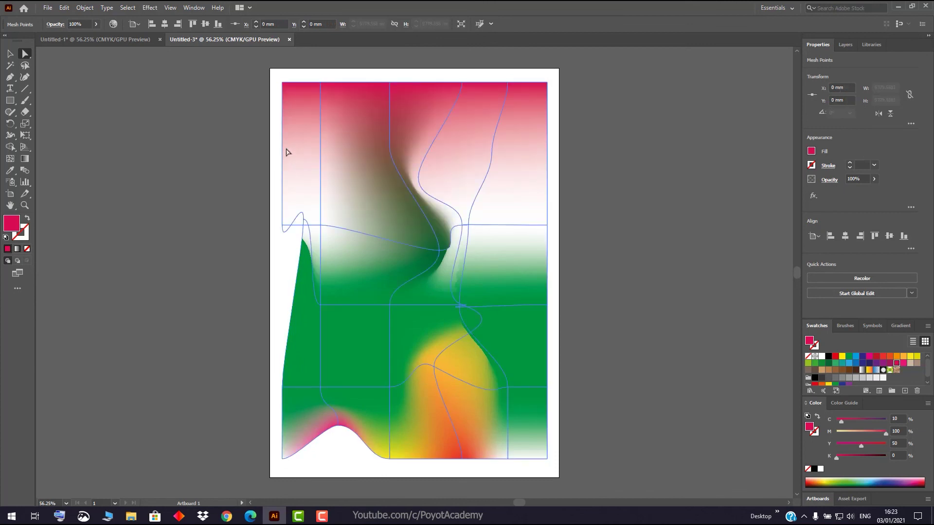
key("ctrl+a")
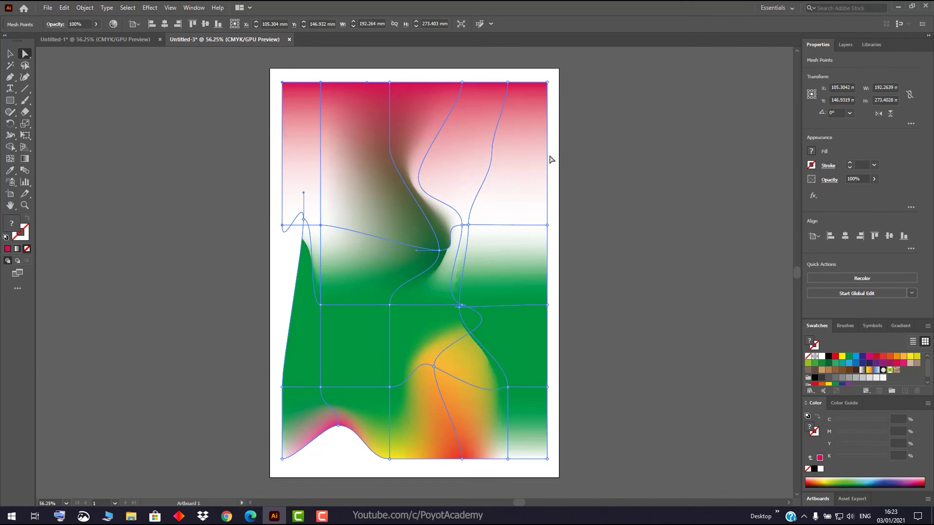
key("F10")
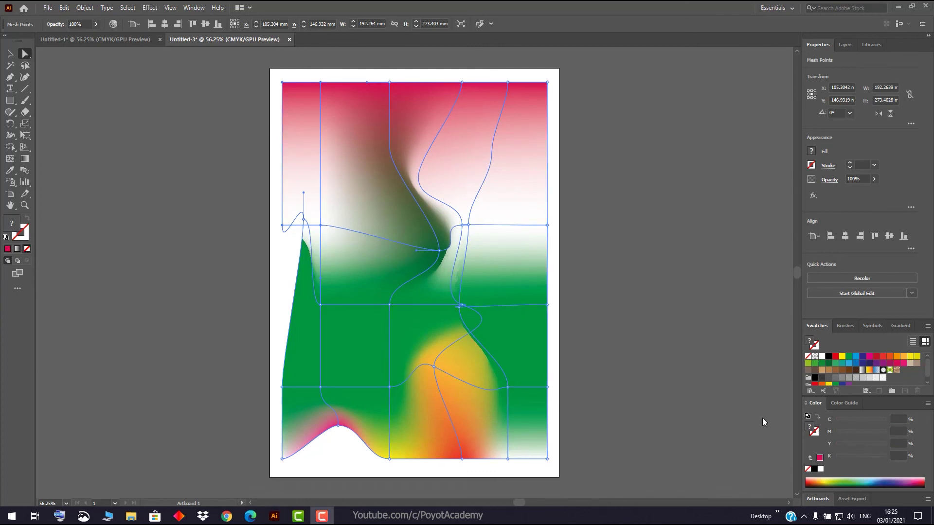